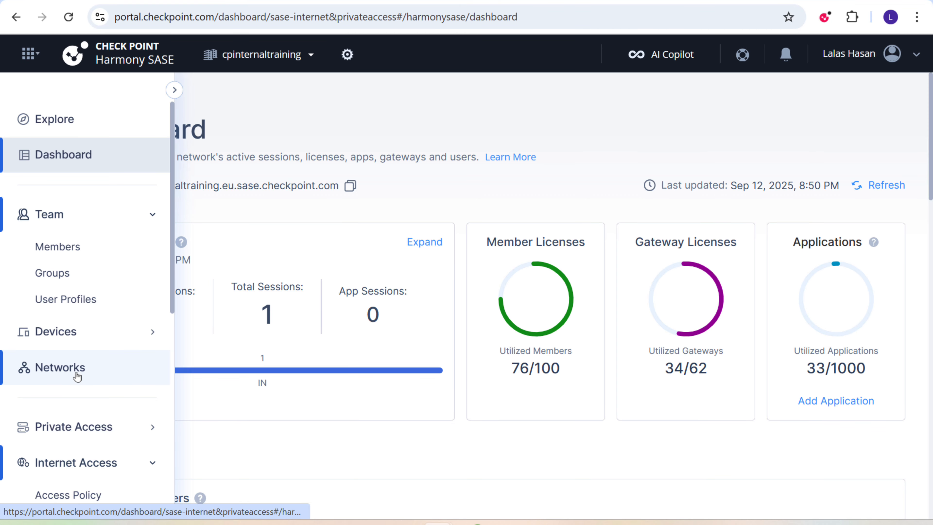
Open the DNS Filtering settings of lalas-network from the networks list.
click(60, 367)
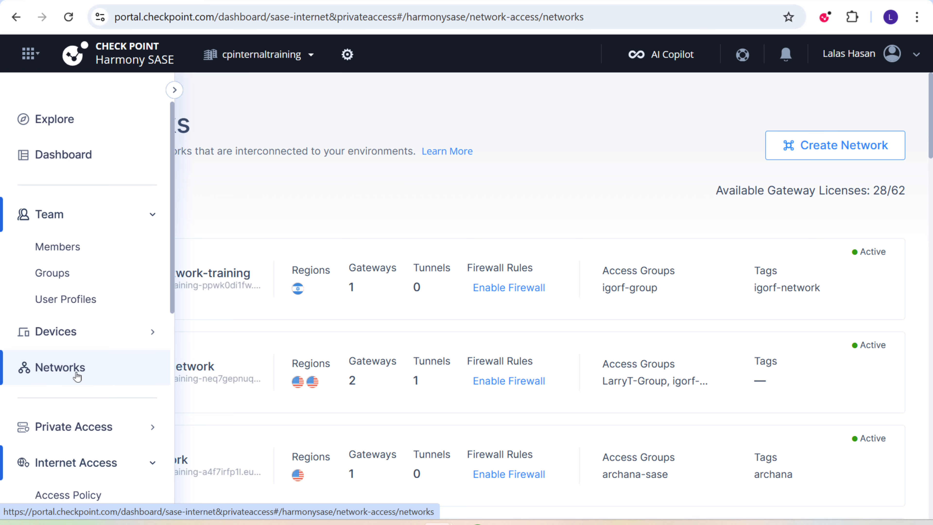
scroll(313, 368, down, 10)
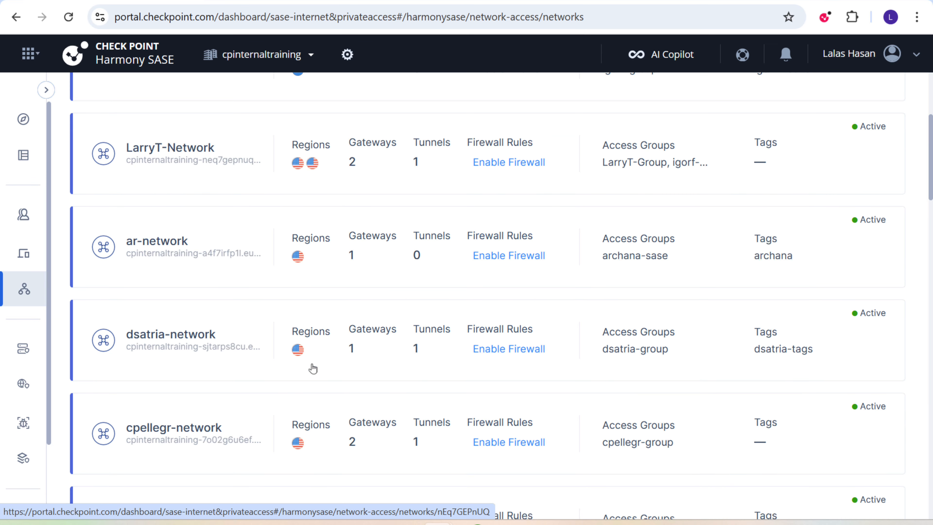
scroll(312, 367, down, 8)
scroll(313, 368, down, 15)
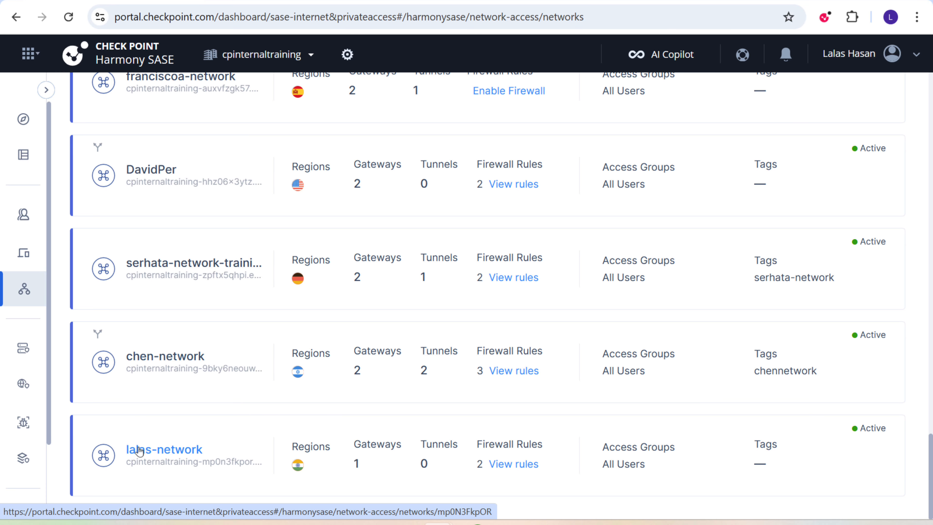
click(152, 454)
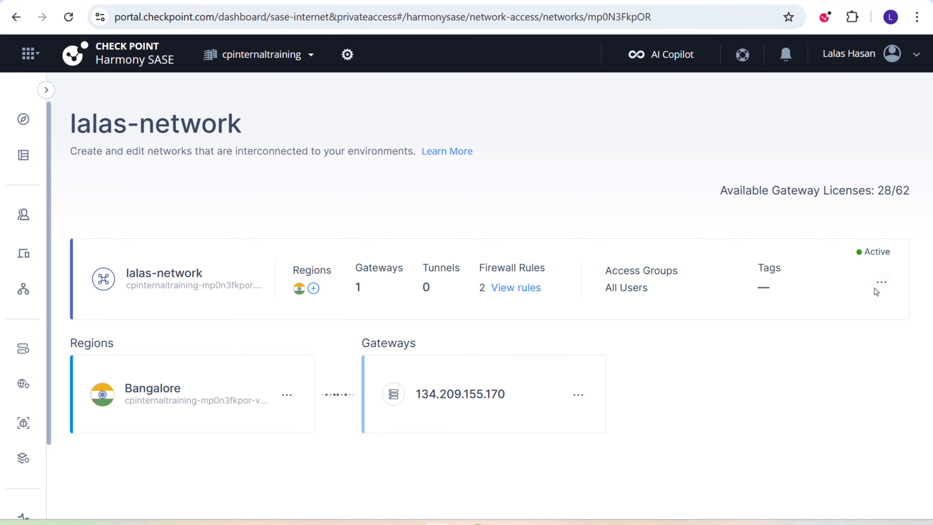
click(880, 285)
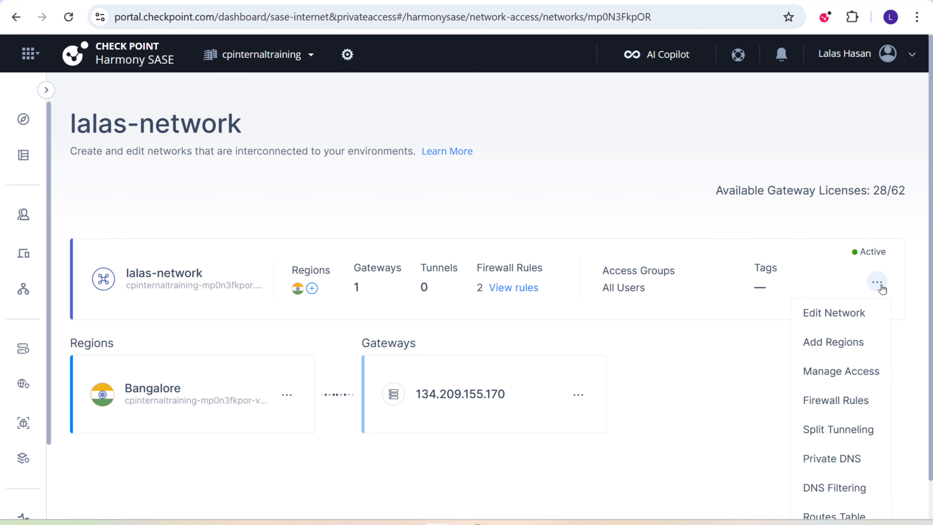
click(834, 488)
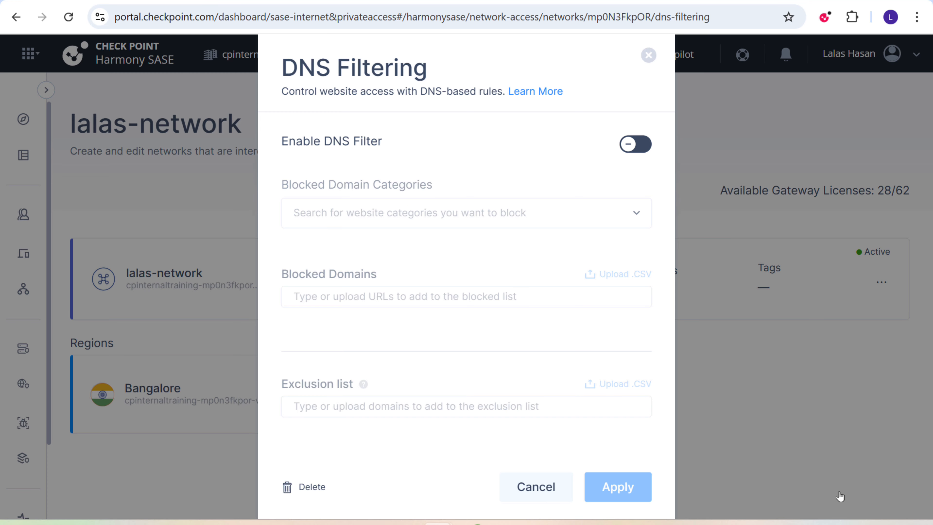
Enable the DNS filter, add Gambling to the blocked domain categories and apply the configuration.
click(636, 155)
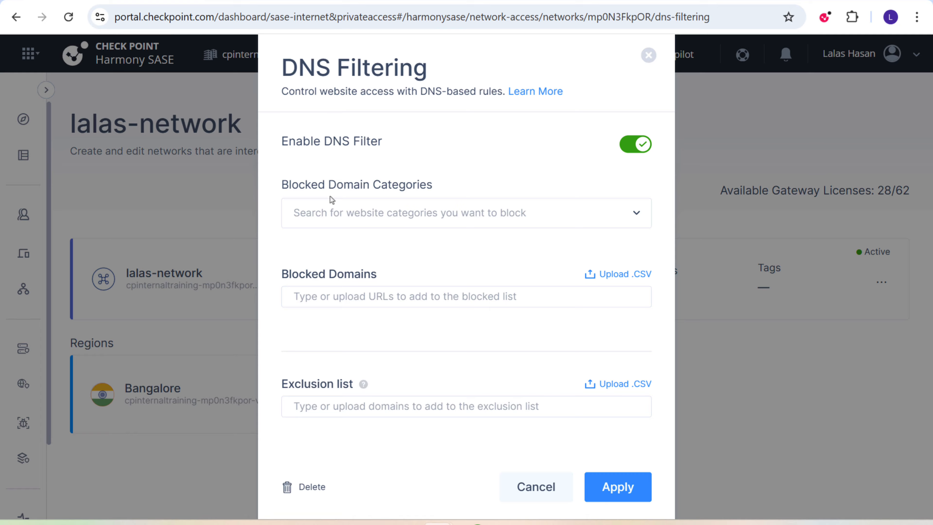
click(618, 219)
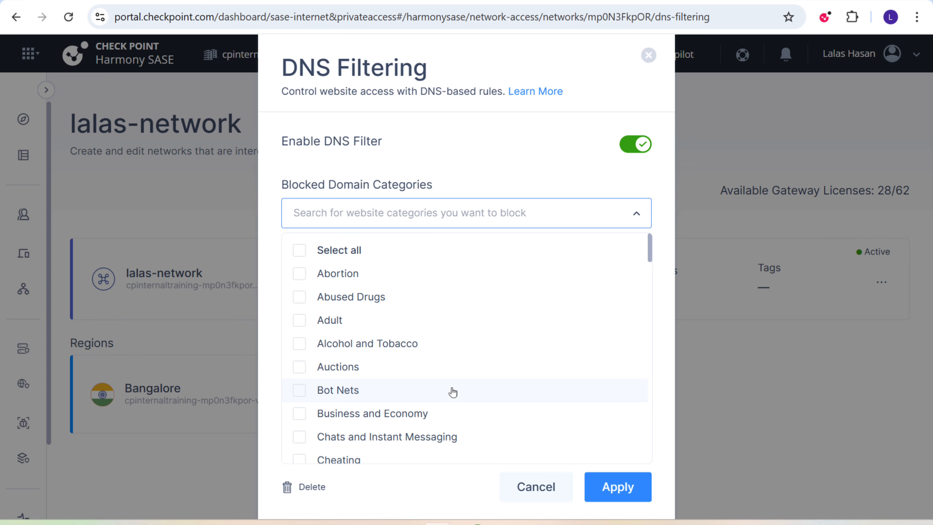
scroll(386, 388, down, 6)
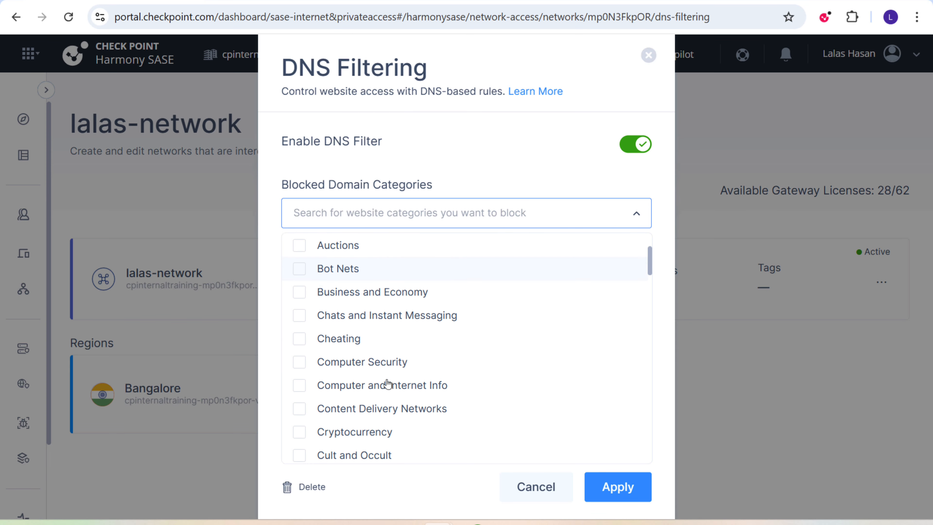
scroll(388, 384, down, 2)
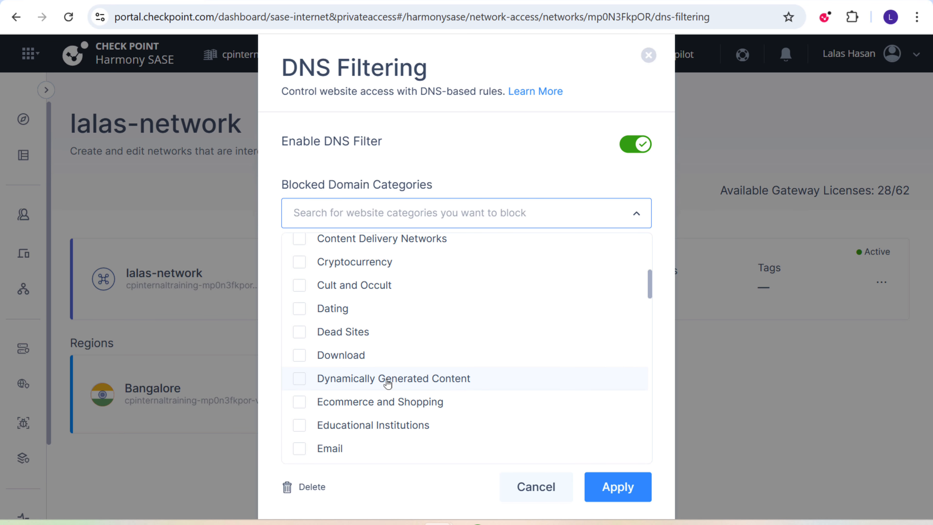
scroll(387, 384, down, 4)
scroll(387, 384, up, 6)
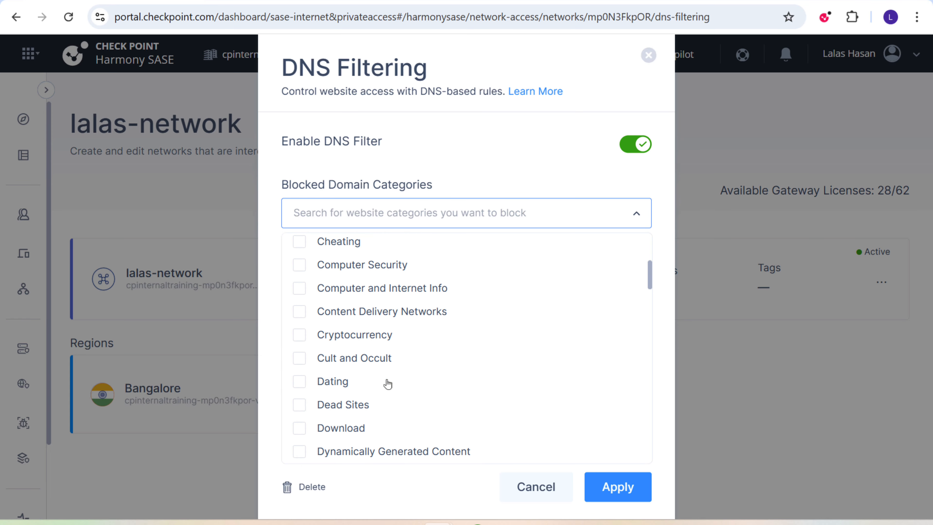
scroll(387, 384, down, 4)
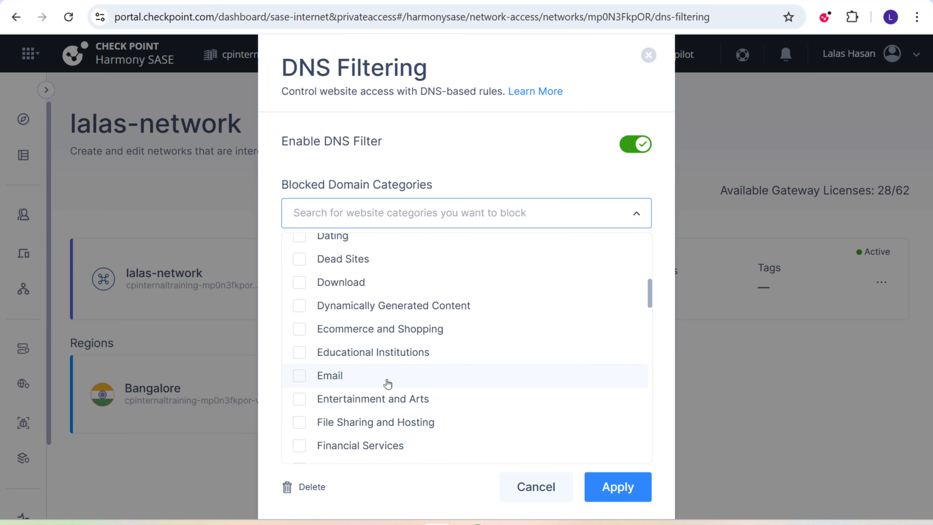
scroll(388, 384, down, 4)
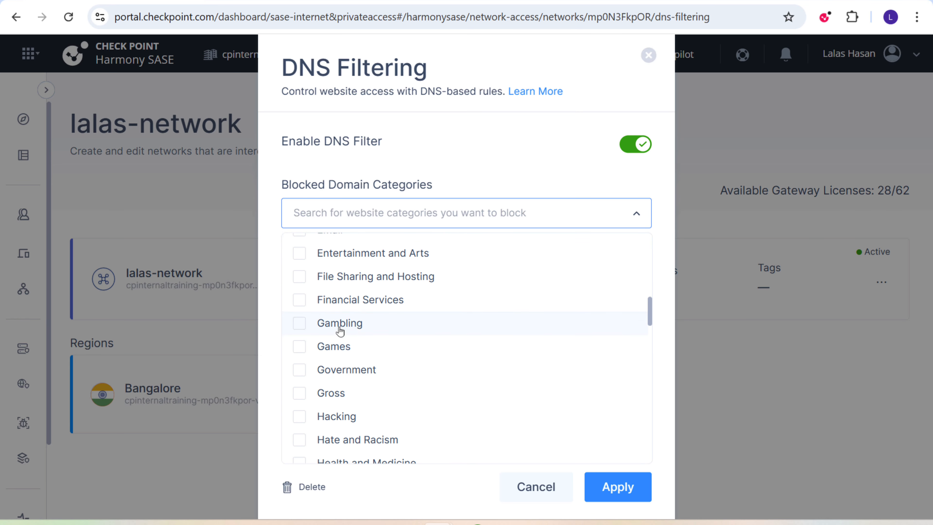
click(302, 327)
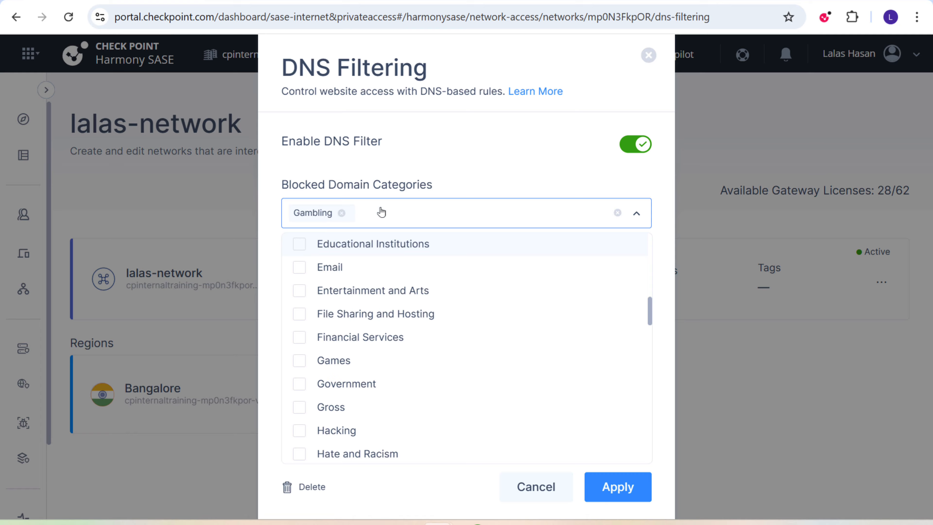
click(619, 495)
click(620, 495)
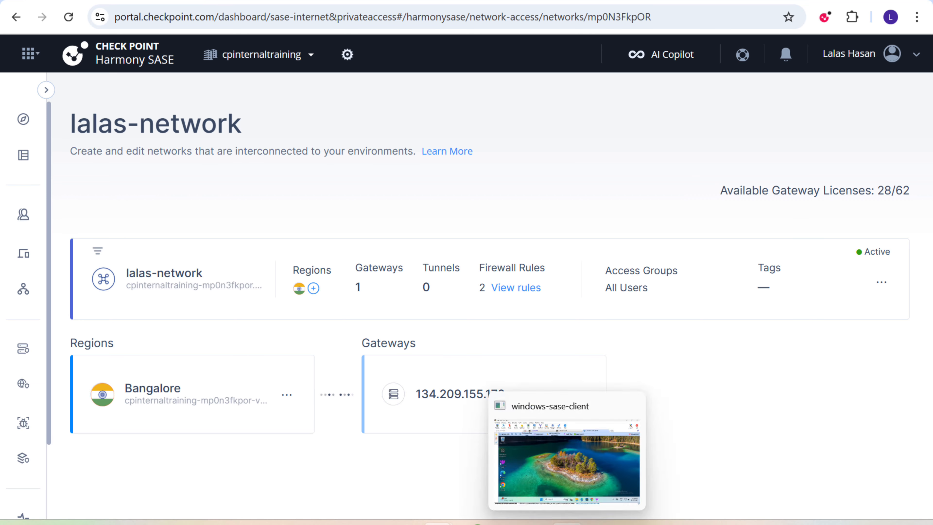
Switch to the windows-sase-client session in MobaXterm and check which network the Harmony SASE agent is connected to.
click(568, 522)
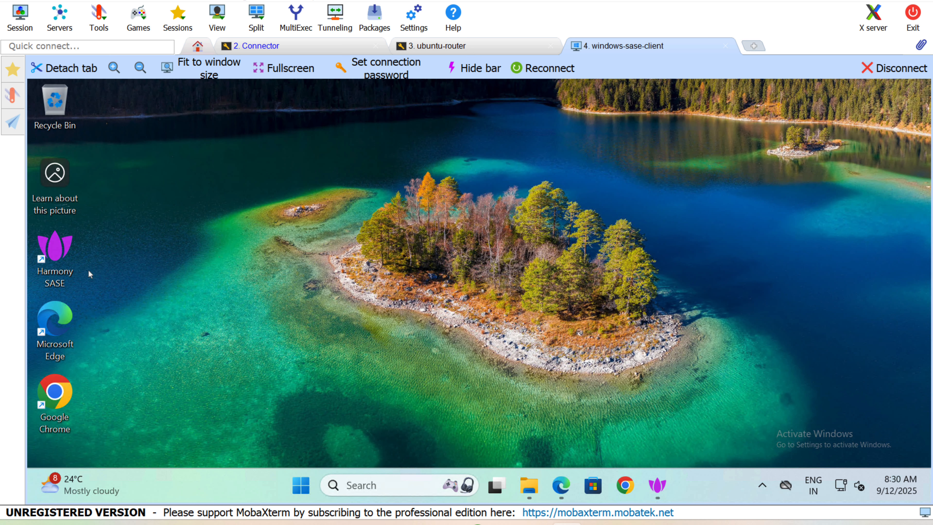
click(657, 489)
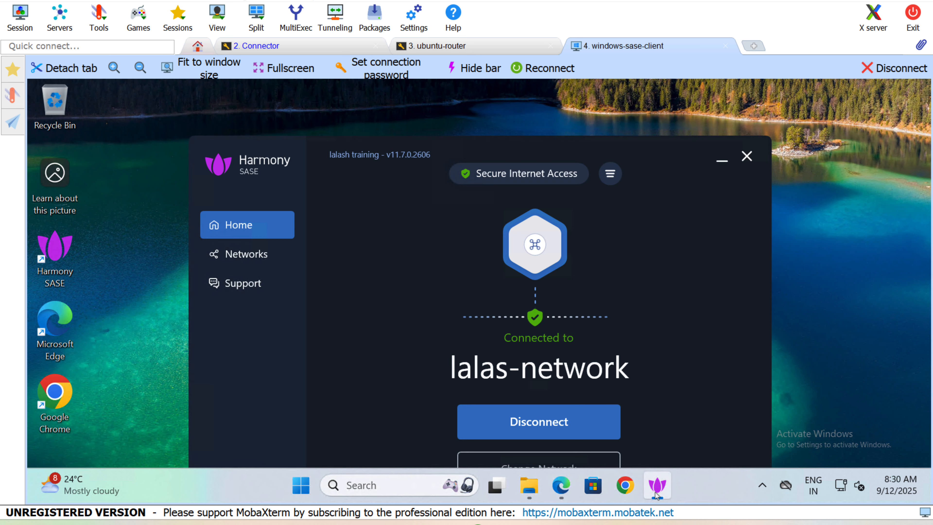
drag(542, 142, 598, 103)
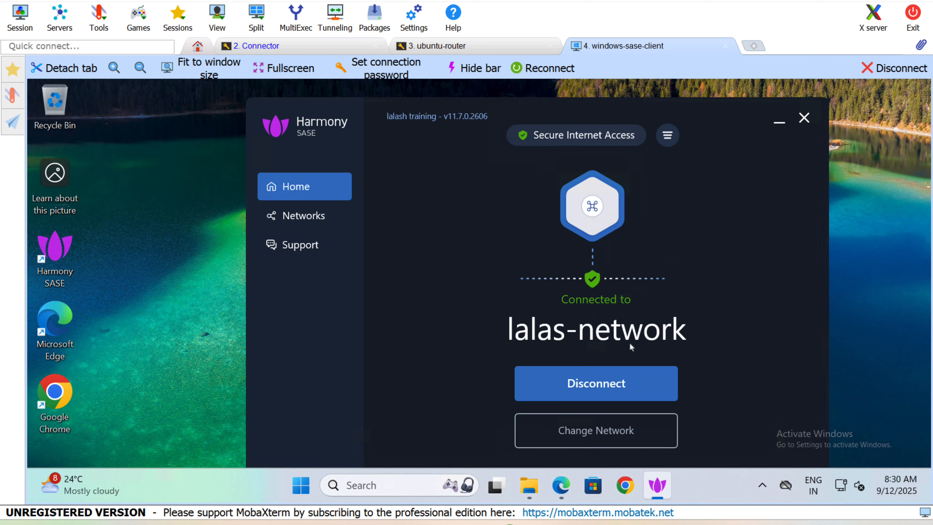
click(778, 125)
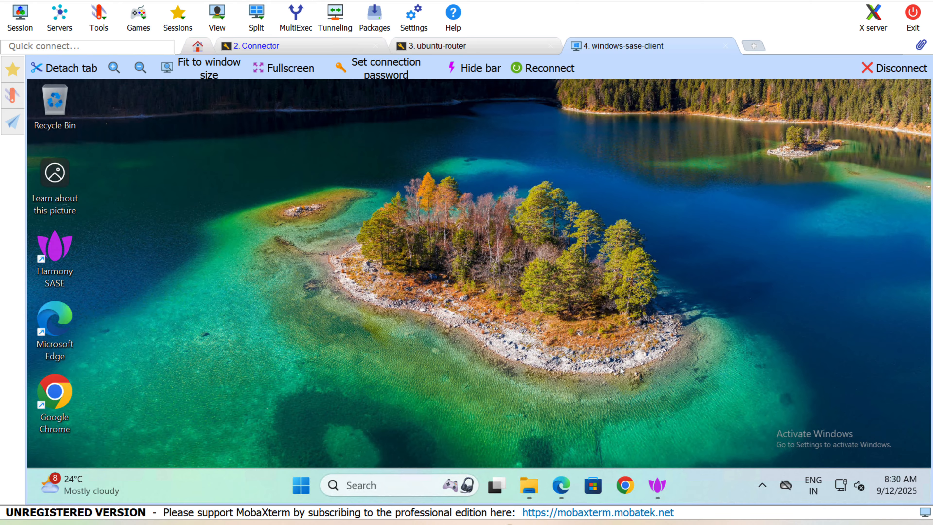
Test the DNS filter by browsing to 888.com in Chrome on the Windows client.
click(626, 486)
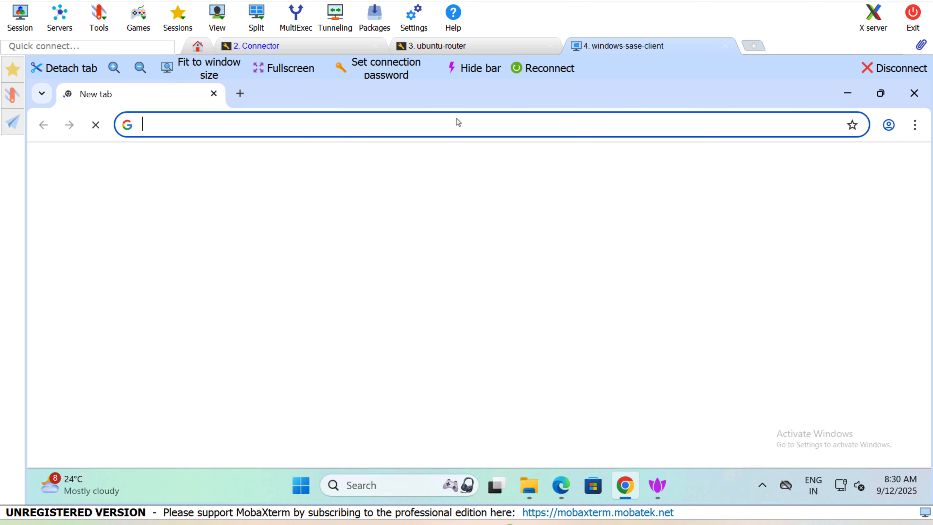
click(457, 124)
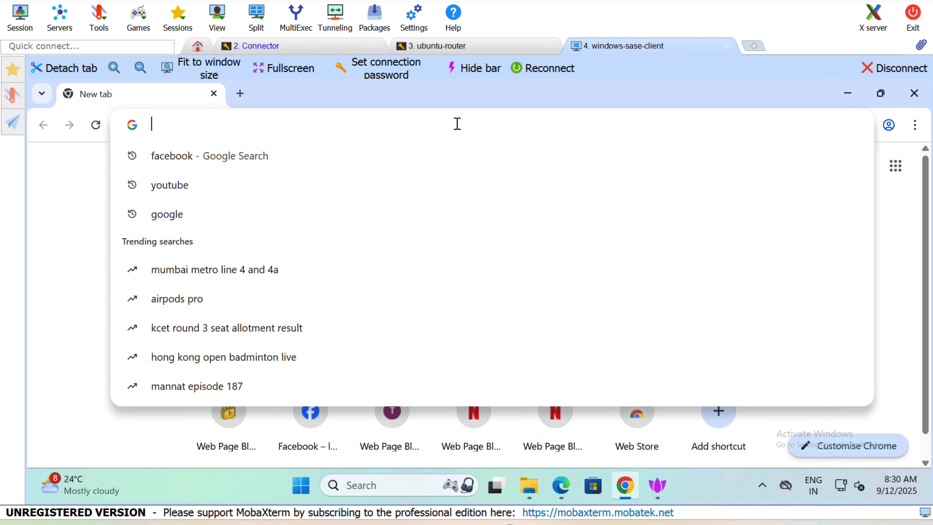
text(88)
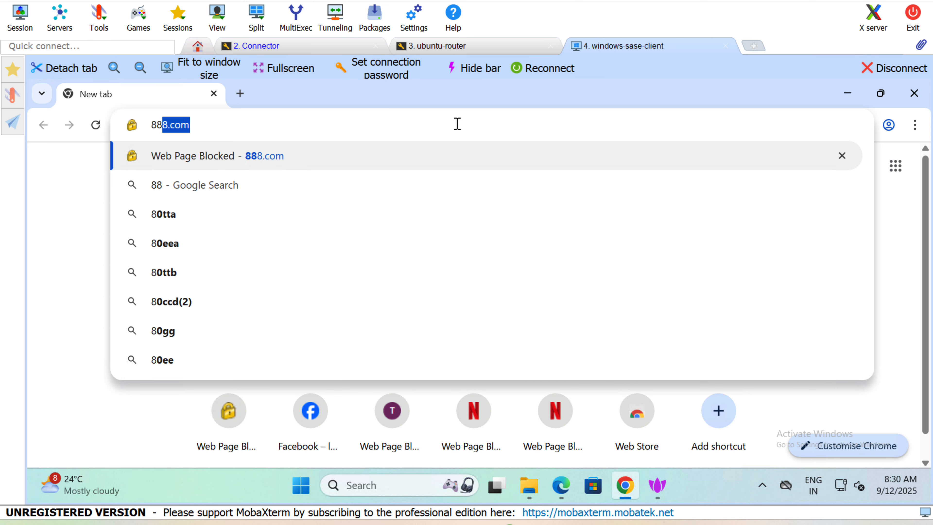
text(8.com)
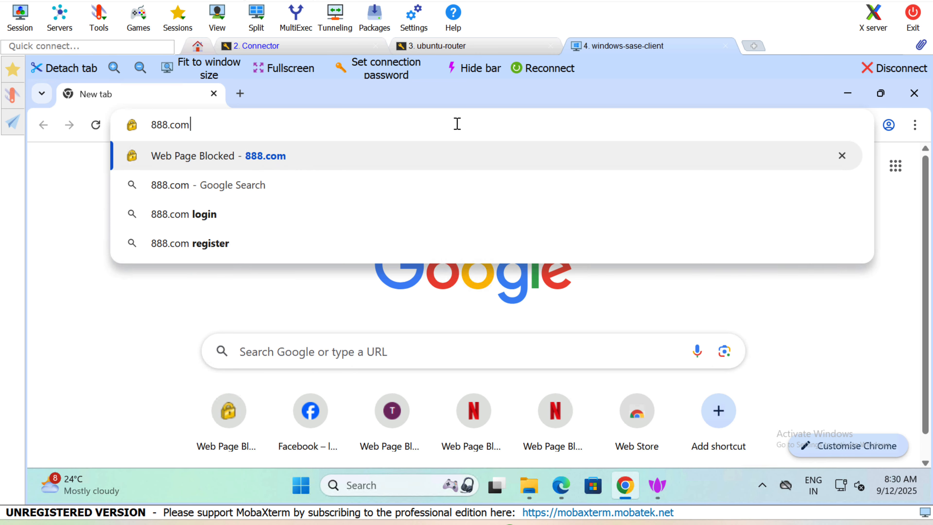
key(Return)
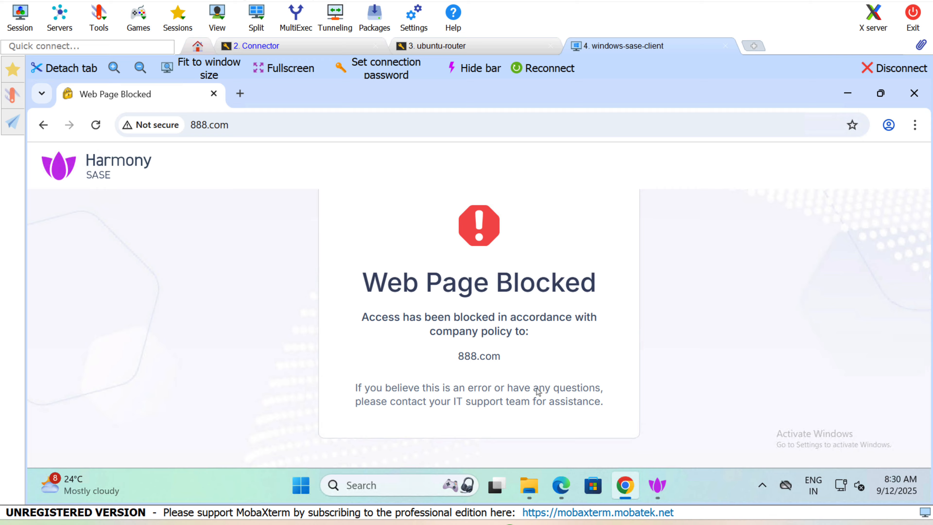
Return to the Harmony SASE portal, disable the DNS filter for lalas-network and apply the change.
mouse_move(621, 490)
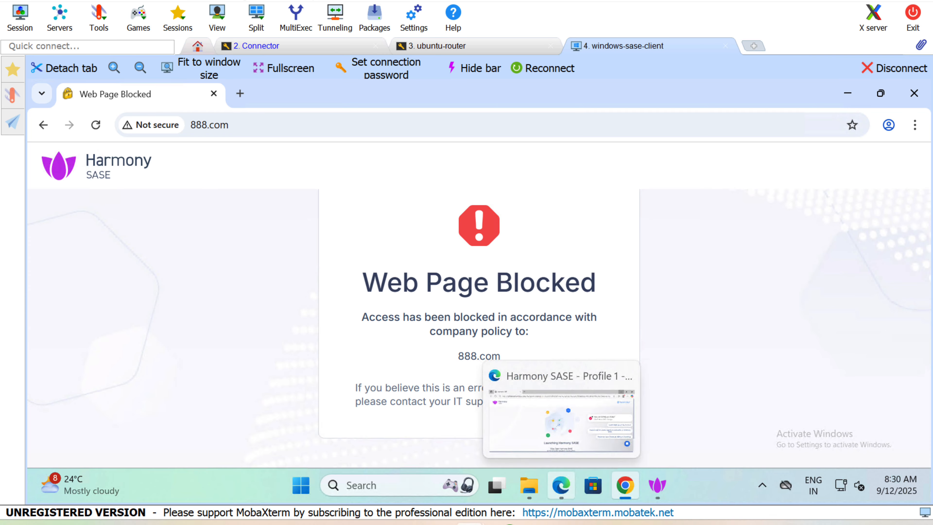
mouse_move(439, 523)
click(516, 494)
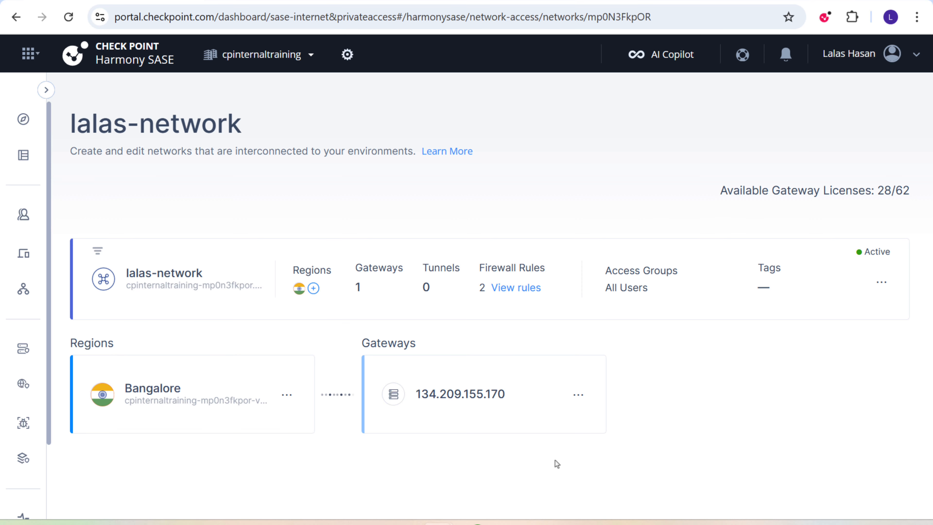
click(881, 282)
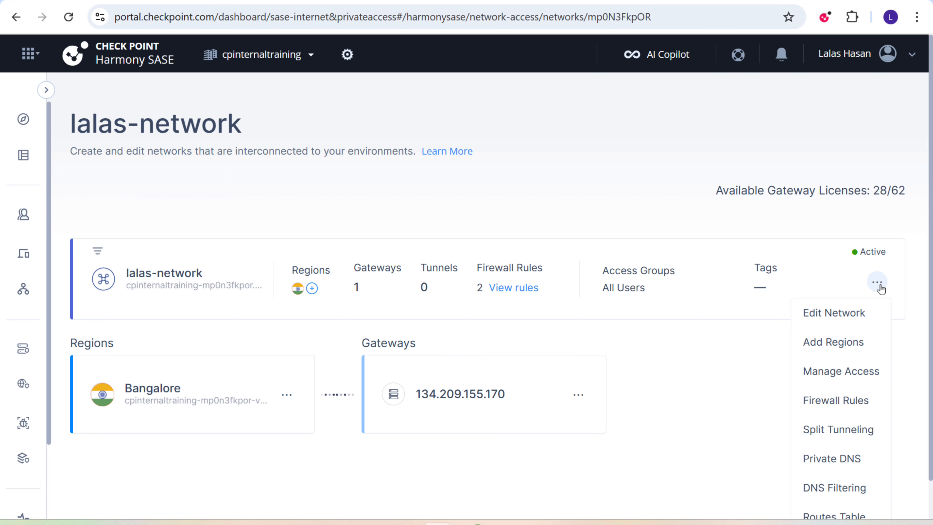
click(828, 494)
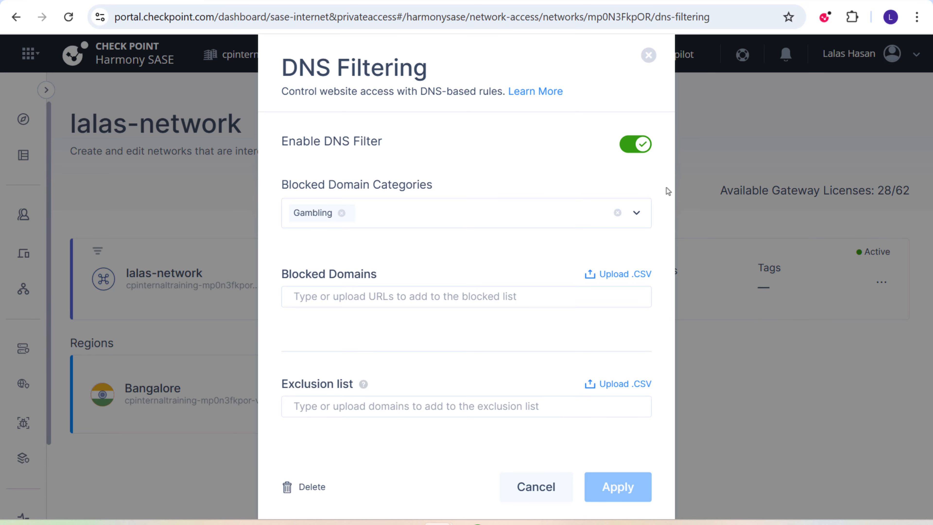
click(632, 150)
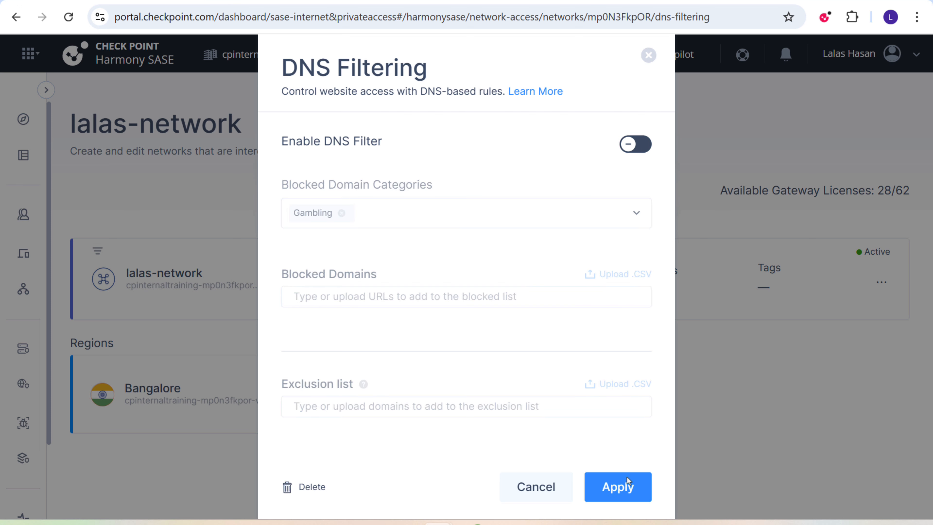
click(620, 496)
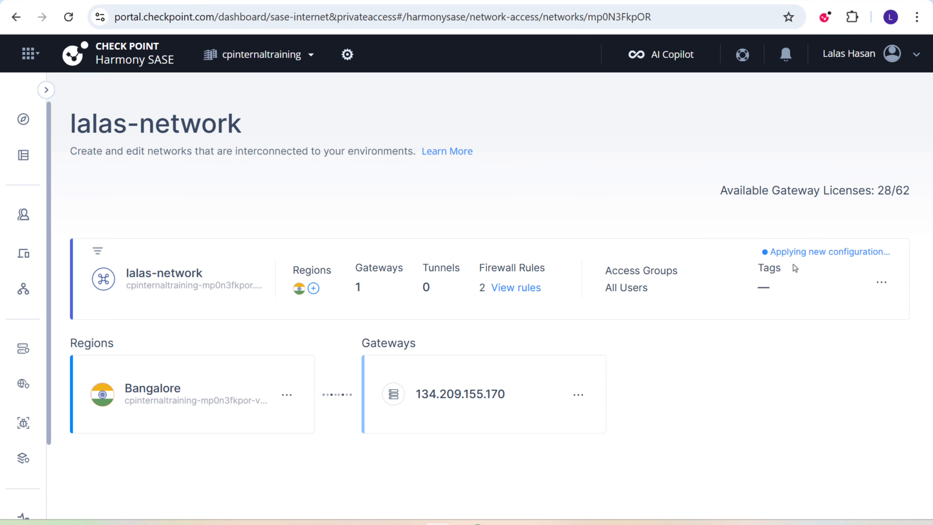
Open the Internet Access section's Access Policy rules and dismiss the DNS filtering notification.
mouse_move(8, 226)
mouse_move(24, 427)
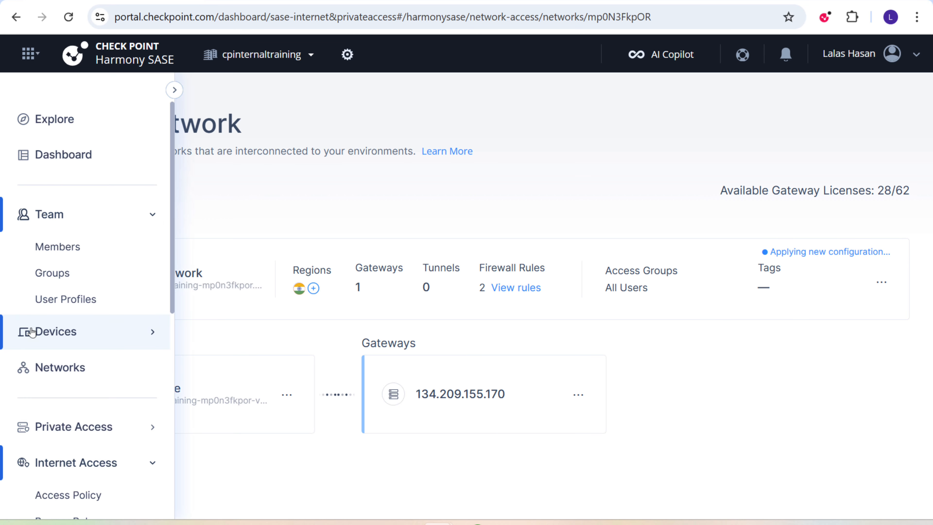
scroll(40, 302, down, 4)
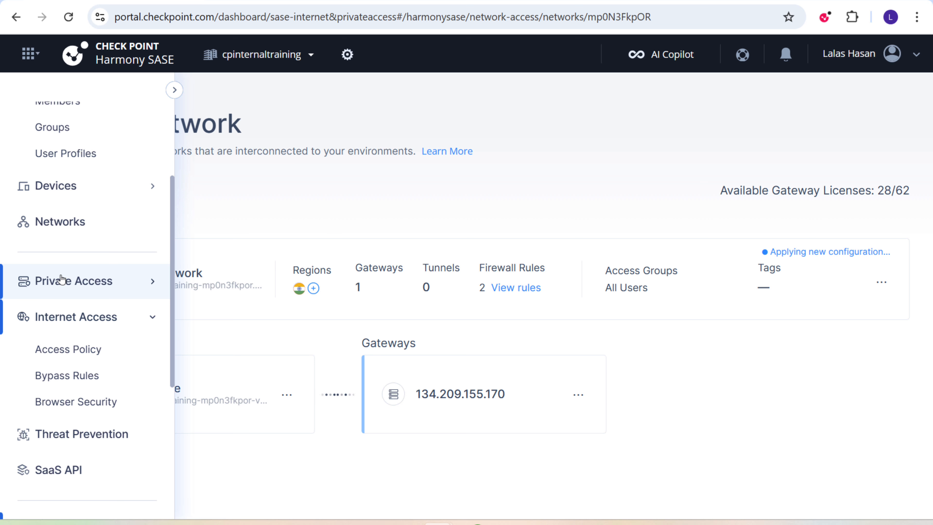
scroll(88, 316, down, 2)
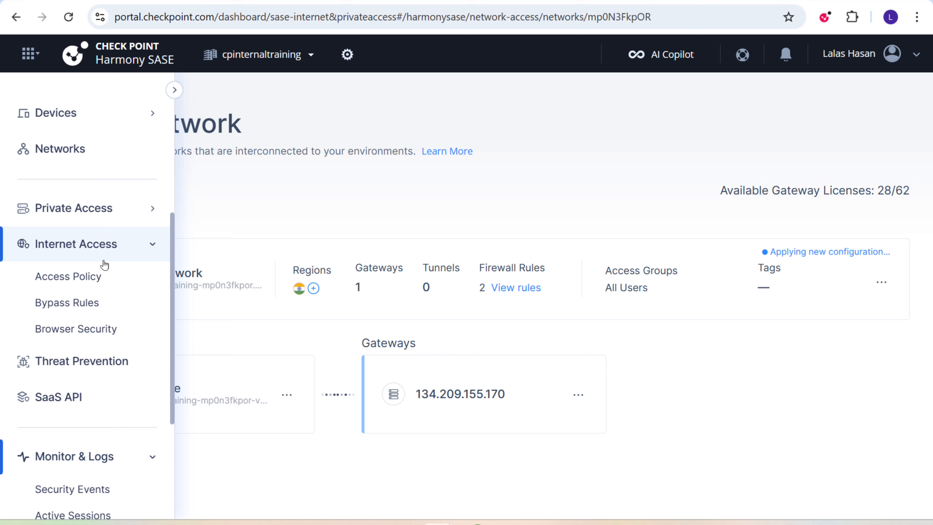
click(84, 280)
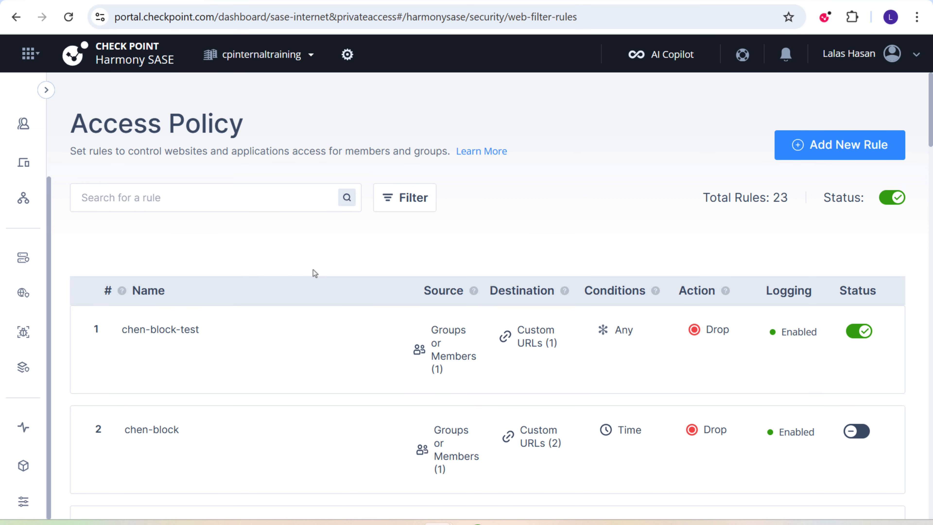
scroll(296, 273, down, 2)
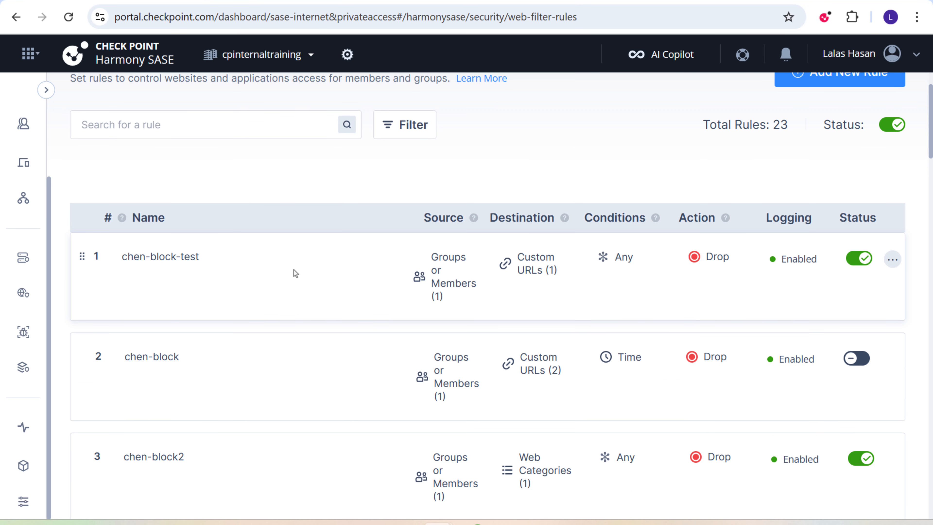
scroll(296, 273, up, 2)
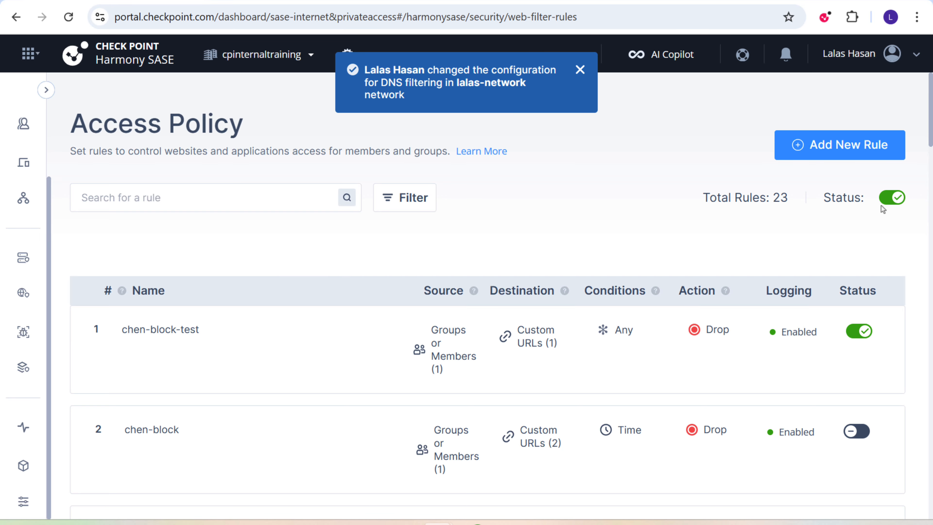
click(580, 70)
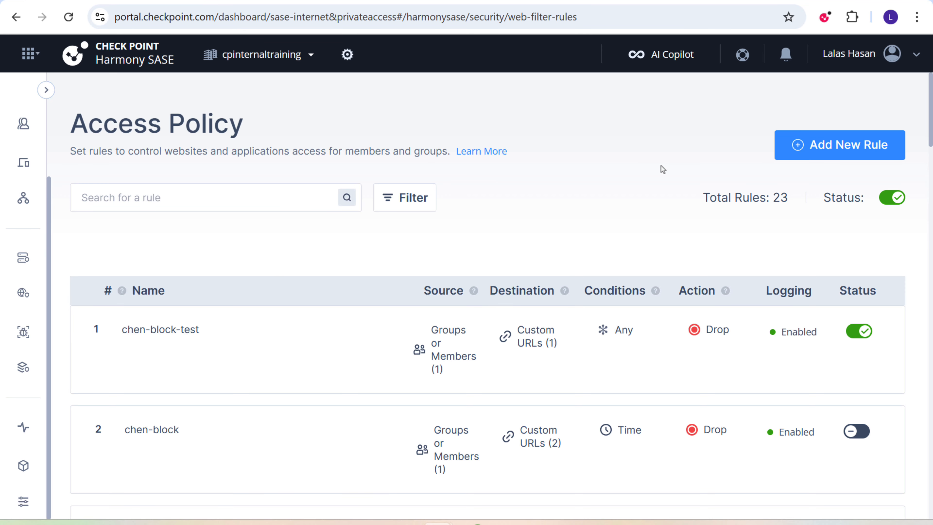
Add a new access policy rule named "lalas netflix block".
click(830, 156)
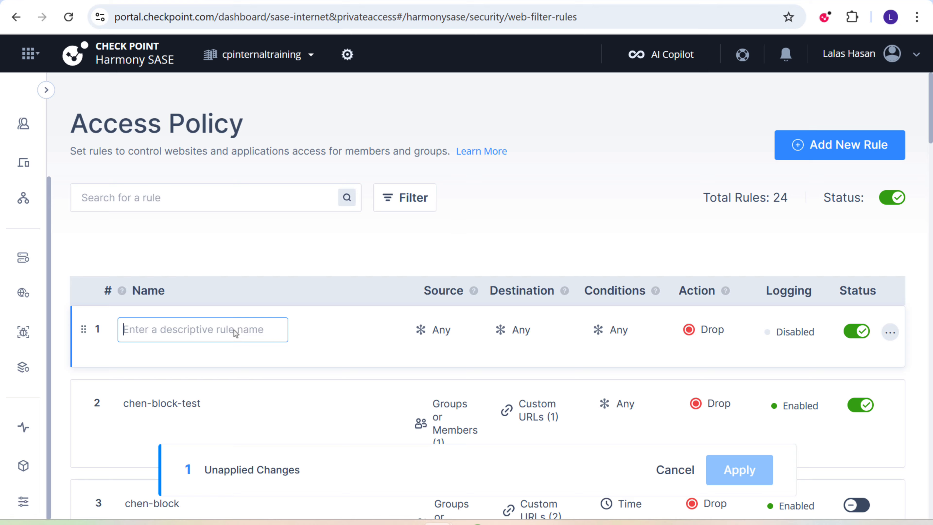
text(la)
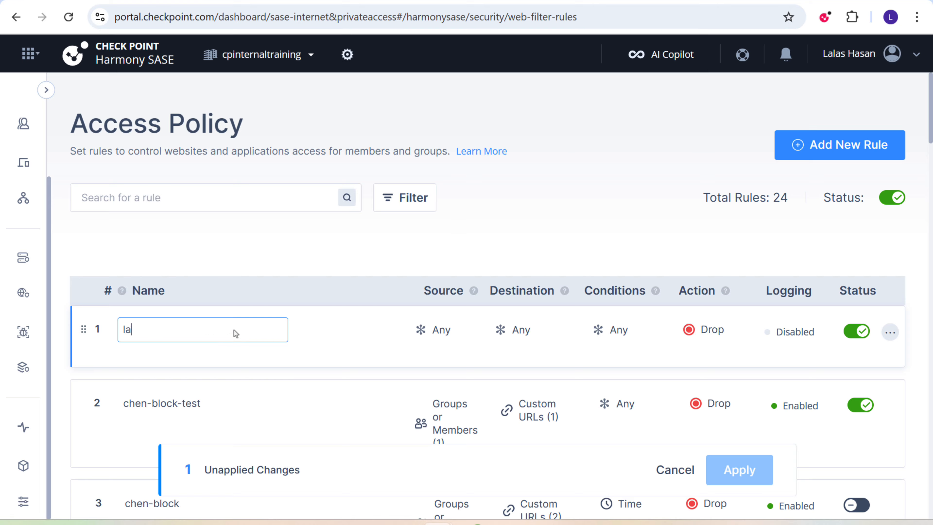
text(las netflix block)
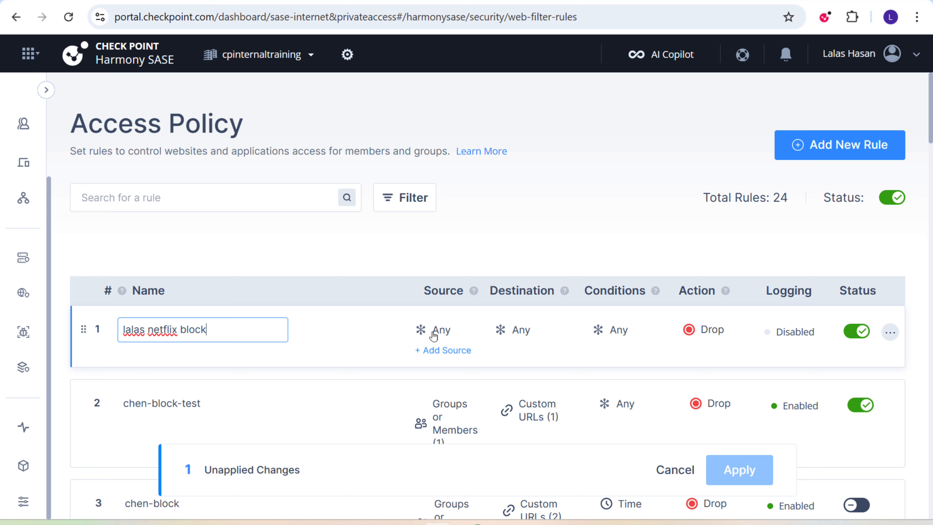
Set the source of the new Netflix rule to lalash-group and check the assigned group.
click(440, 351)
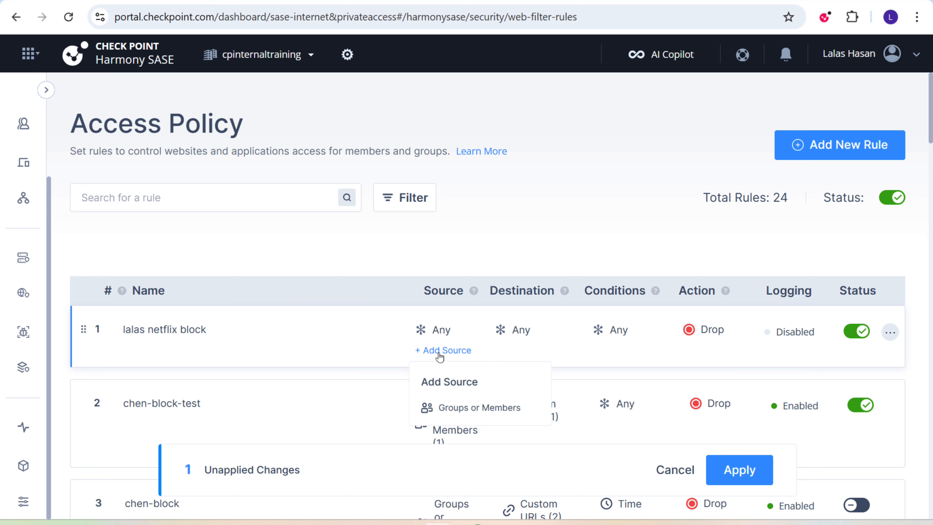
click(447, 408)
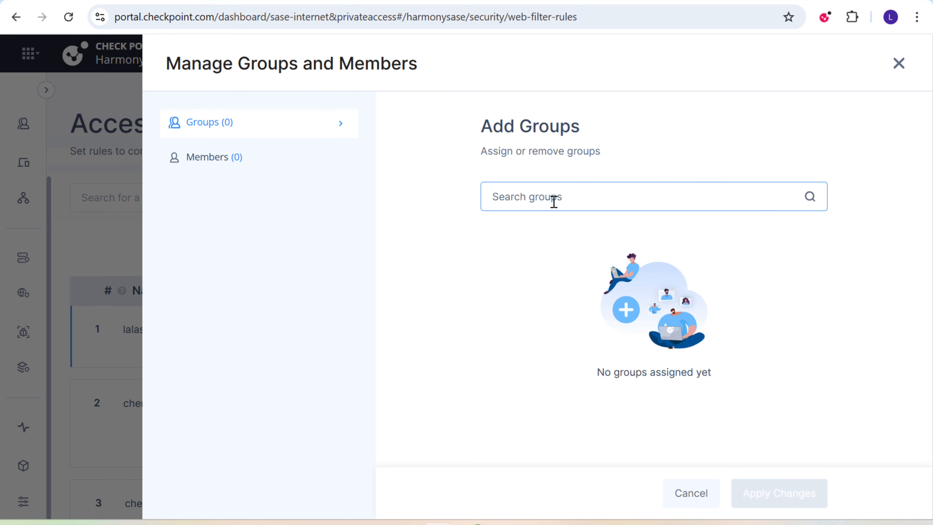
text(lalas)
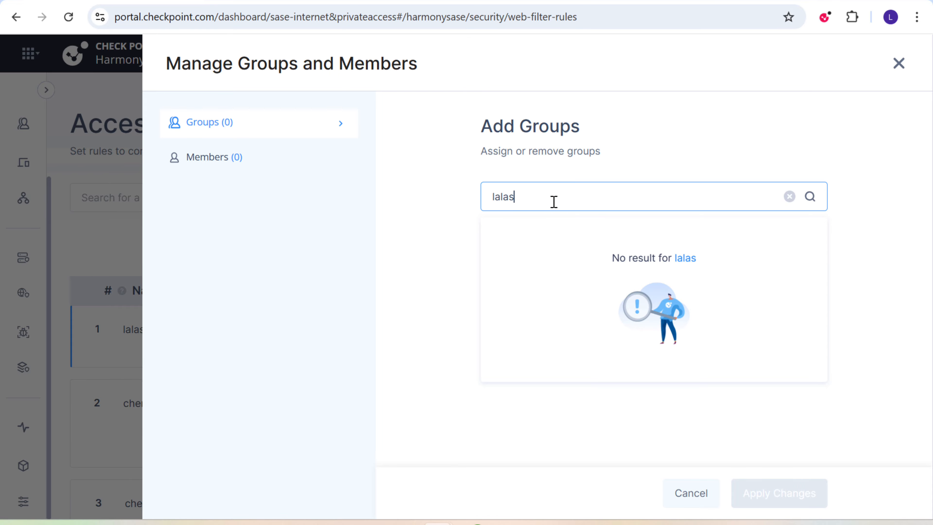
text(h)
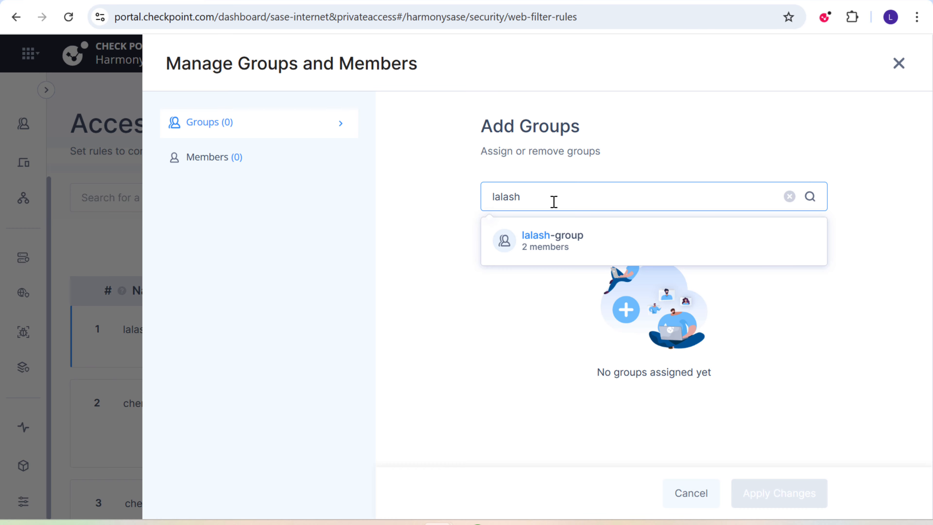
mouse_move(632, 249)
click(798, 242)
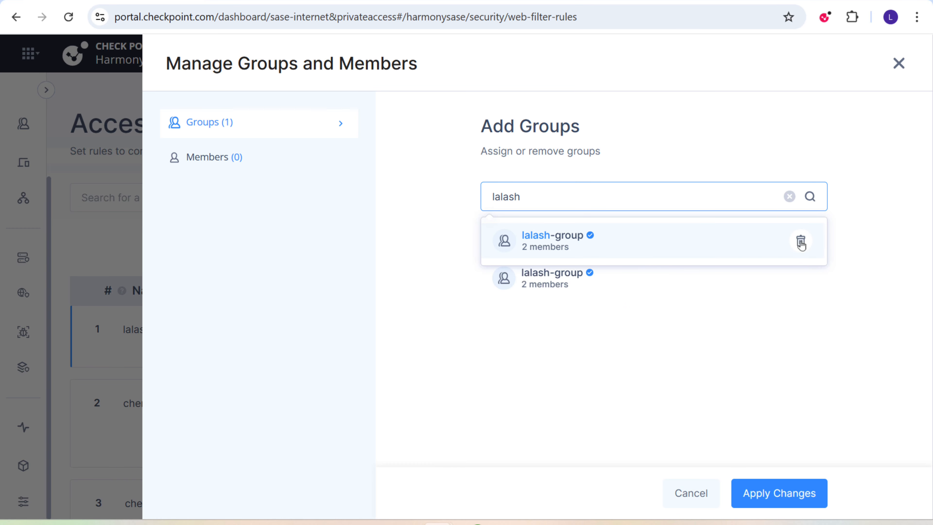
click(764, 501)
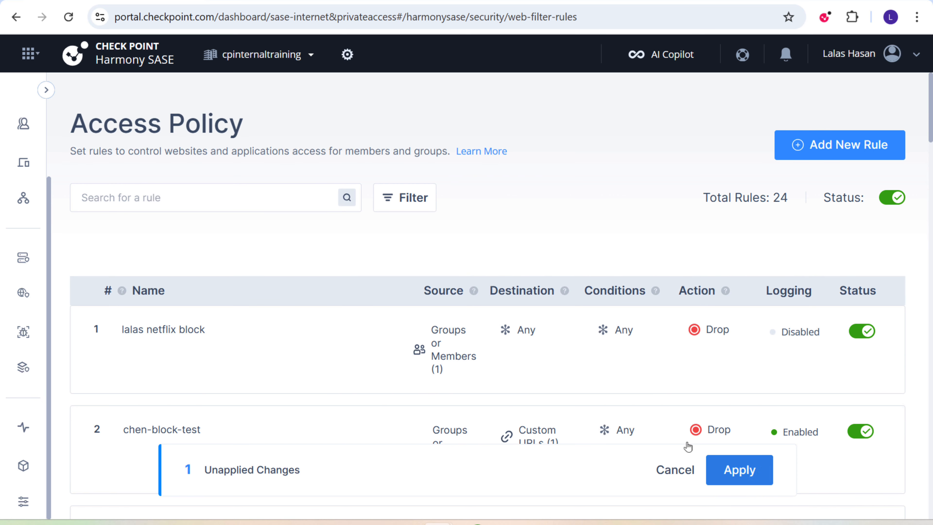
mouse_move(455, 371)
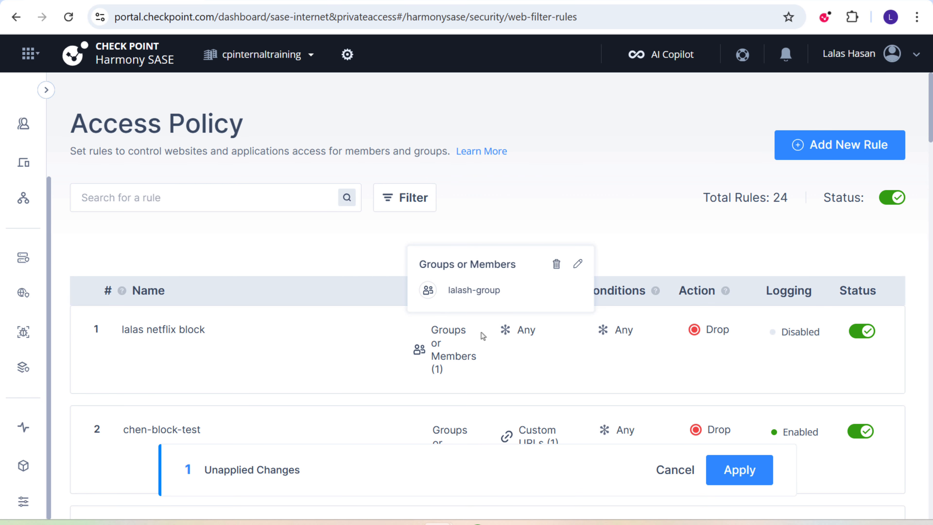
Start a new custom URL object for the rule's destination, named block-netflix with the description "Block Netflix".
click(525, 354)
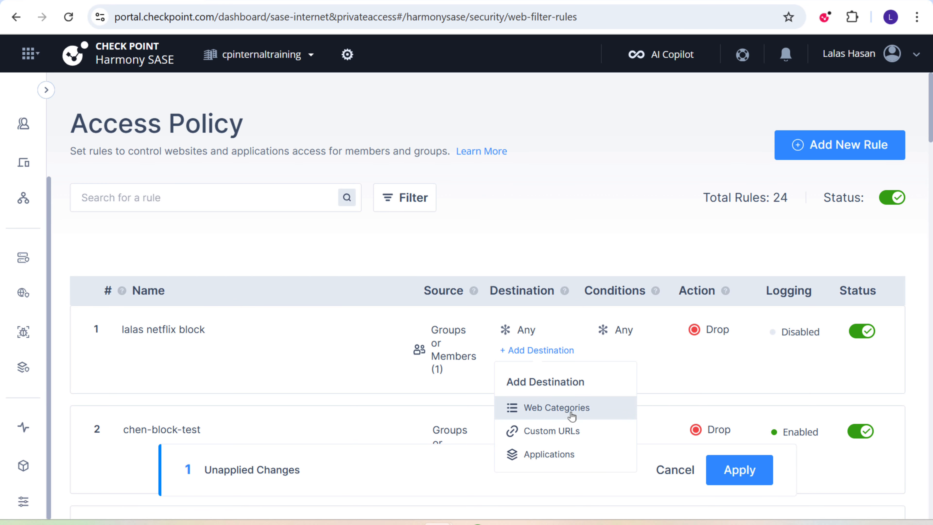
click(568, 434)
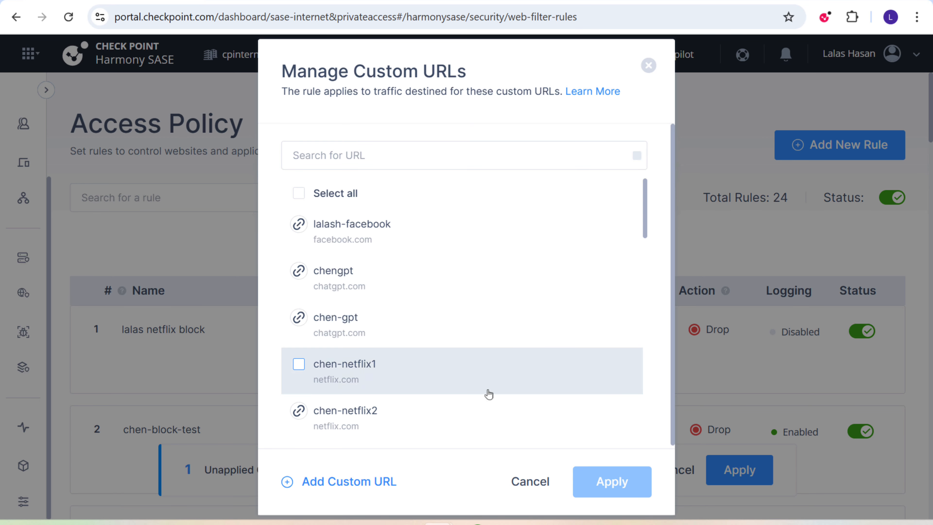
click(338, 482)
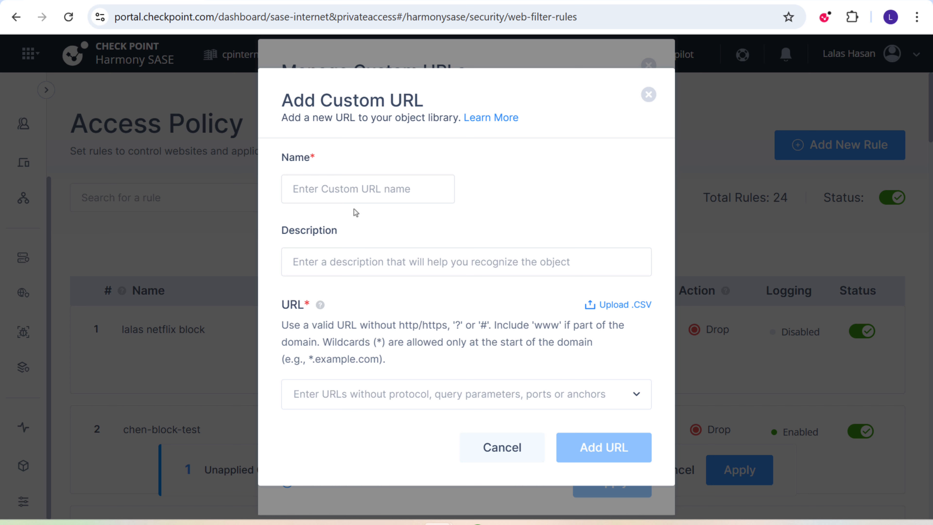
click(350, 189)
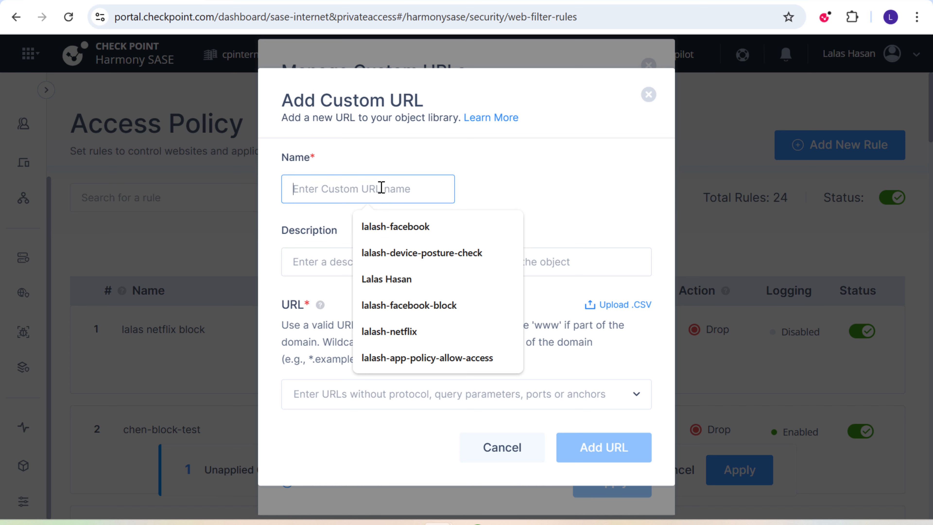
text(block)
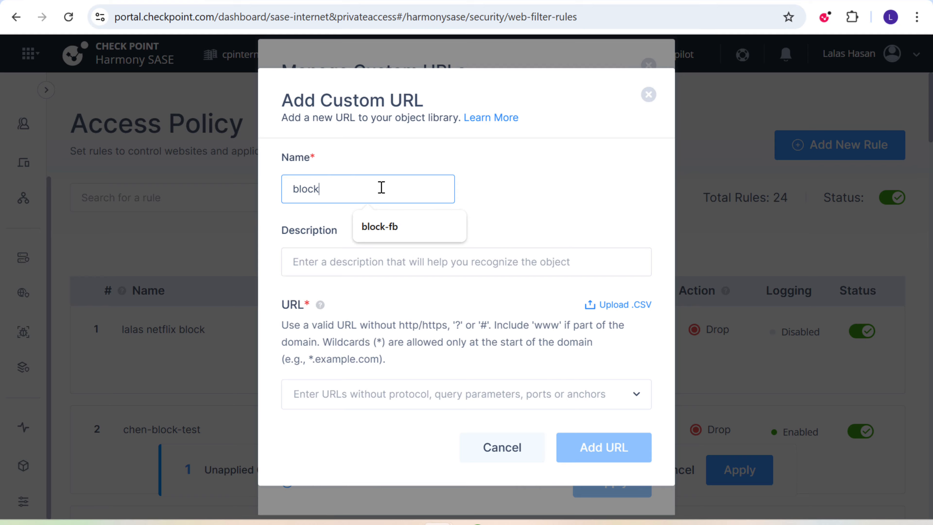
text(-netflix)
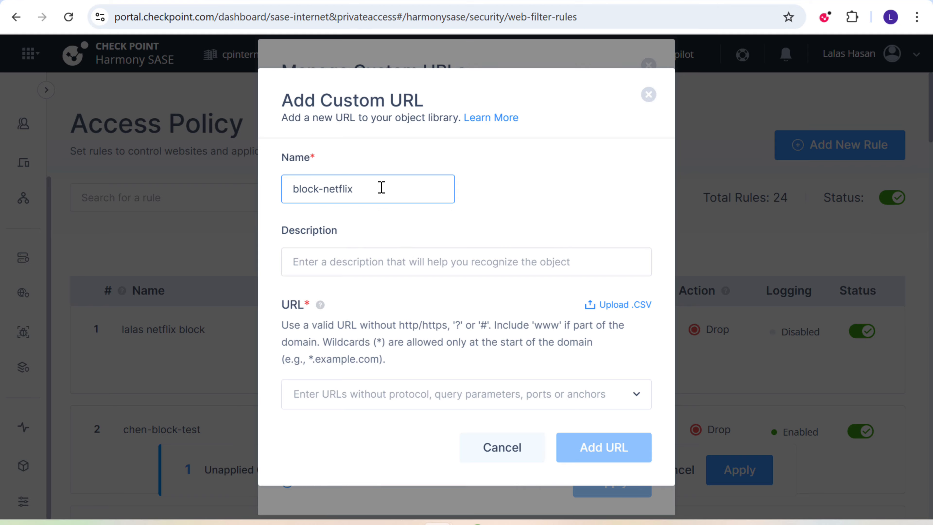
click(334, 267)
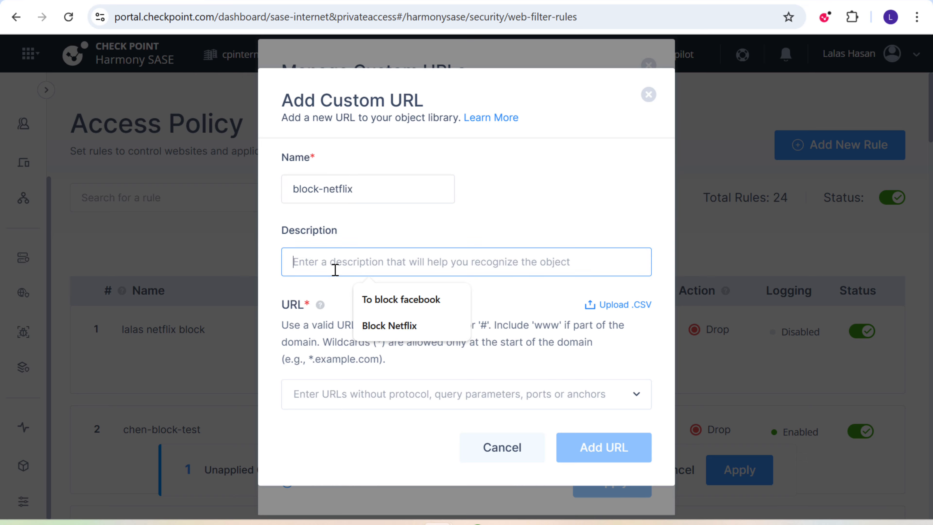
click(369, 326)
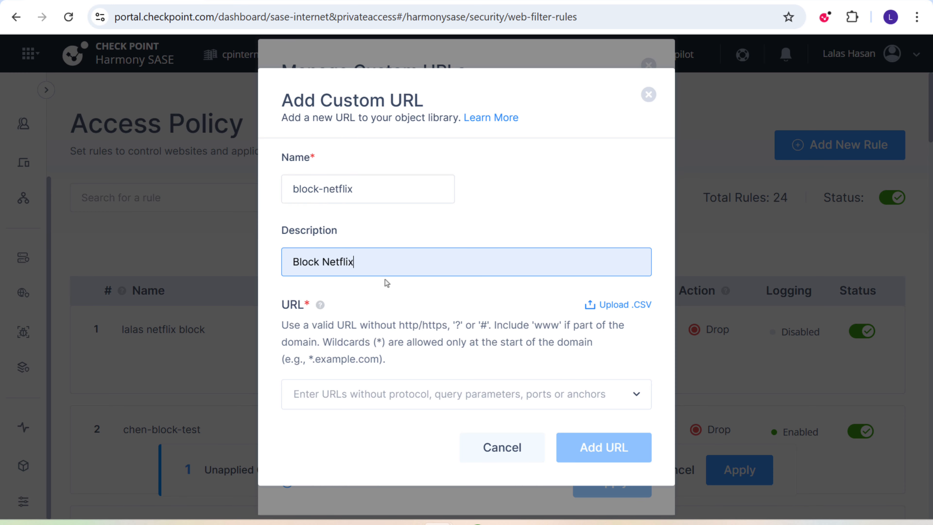
click(383, 401)
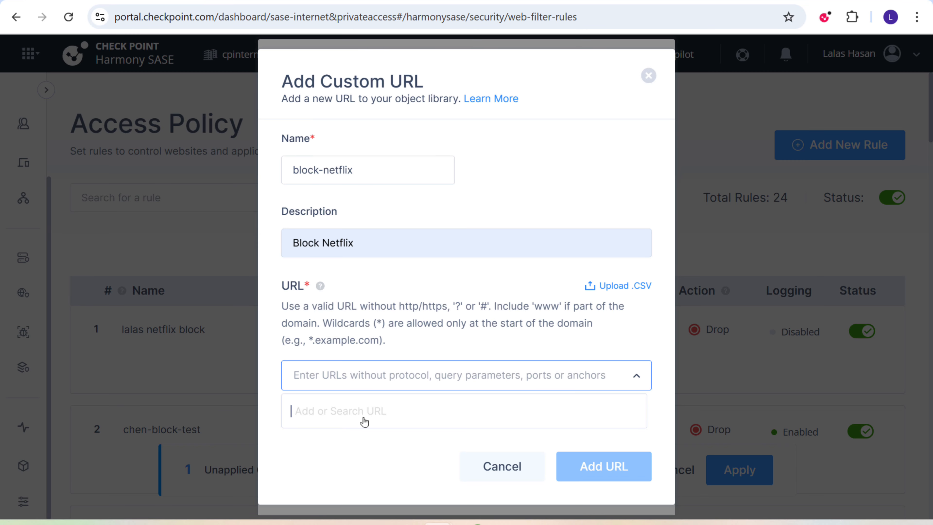
text(www.)
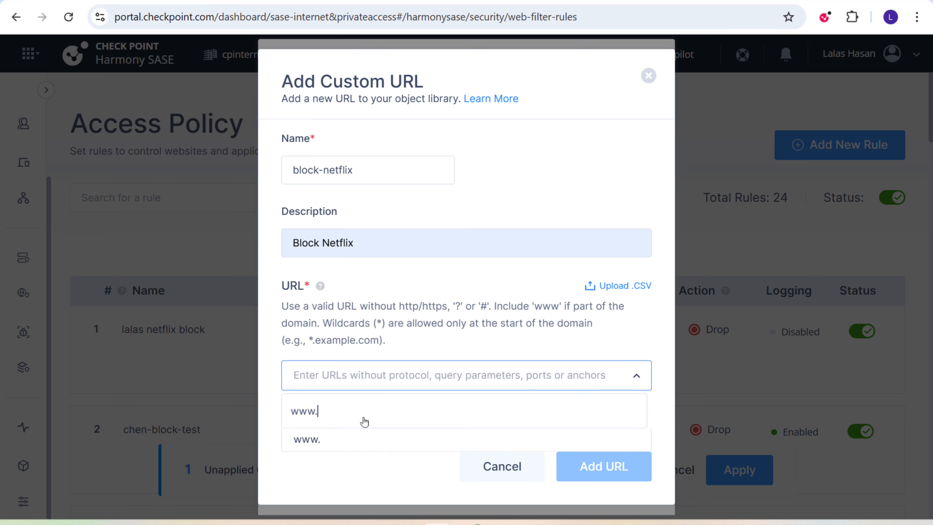
text(netflix.com)
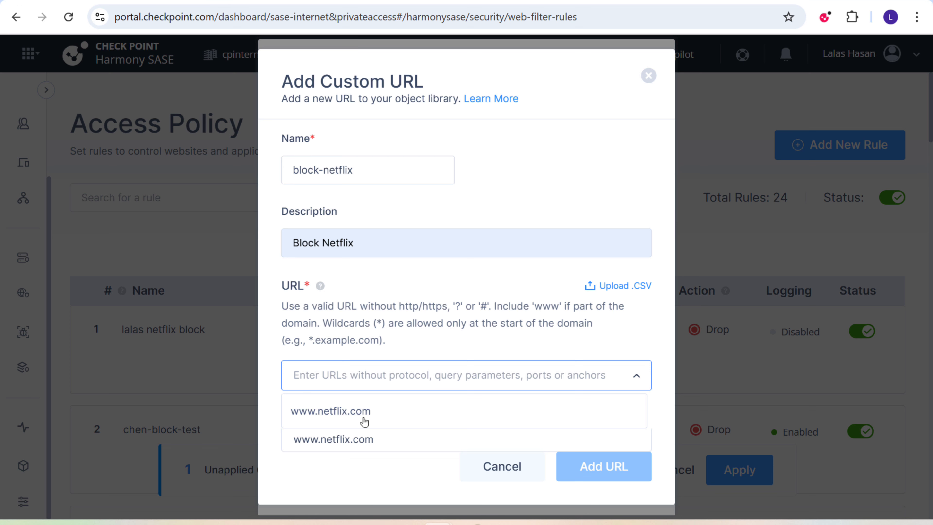
click(391, 477)
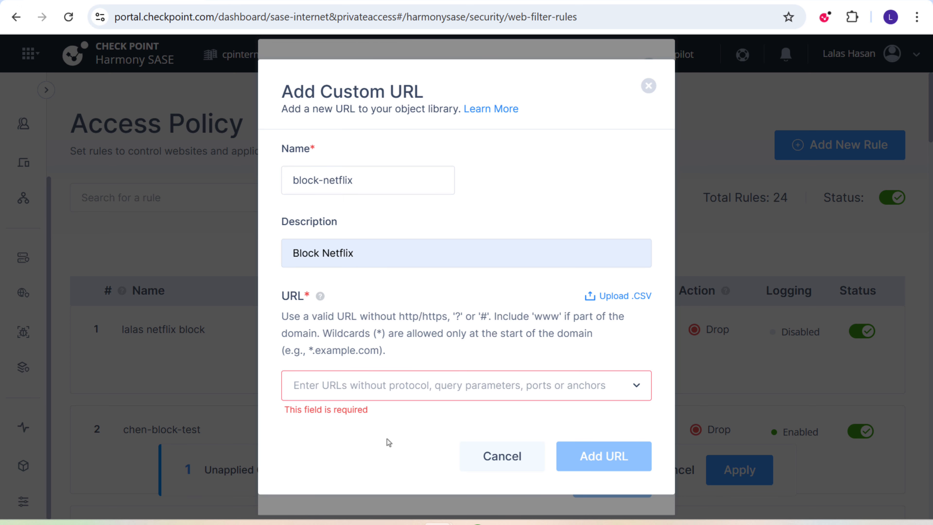
Enter netflix.com as the URL of the block-netflix object and add the object to the custom URL library.
click(386, 390)
click(347, 386)
click(345, 389)
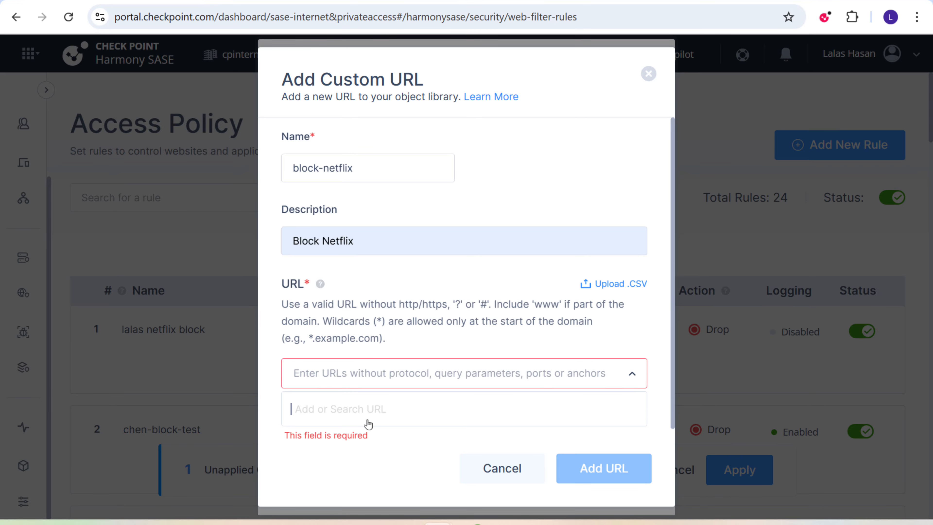
text(net)
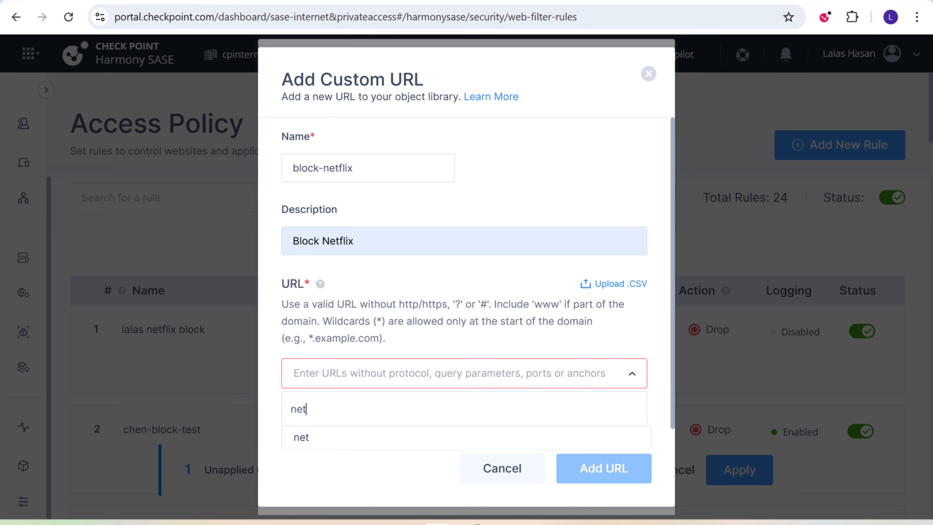
text(flix.com)
key(Return)
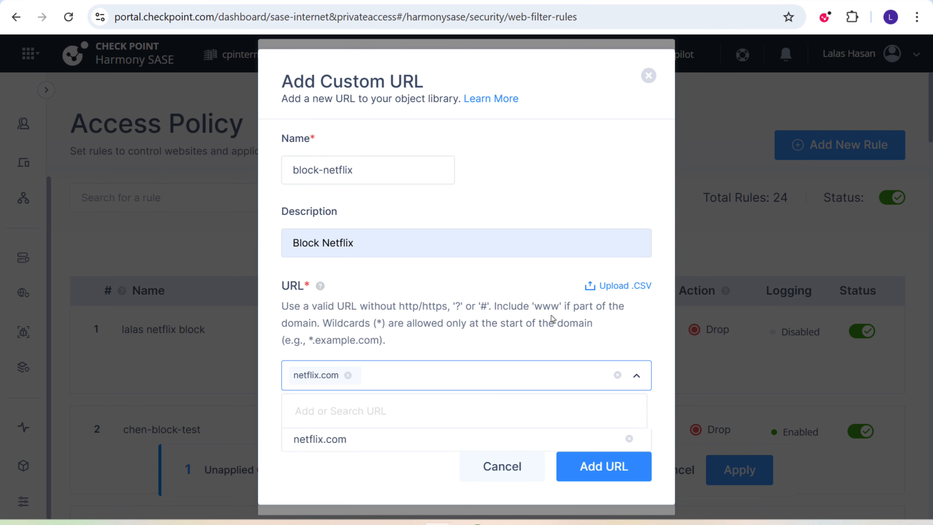
click(602, 478)
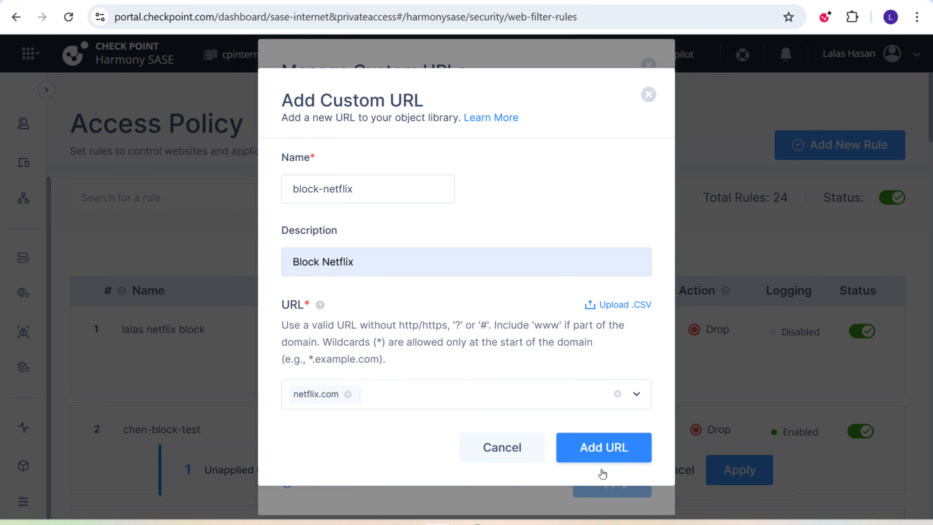
click(602, 459)
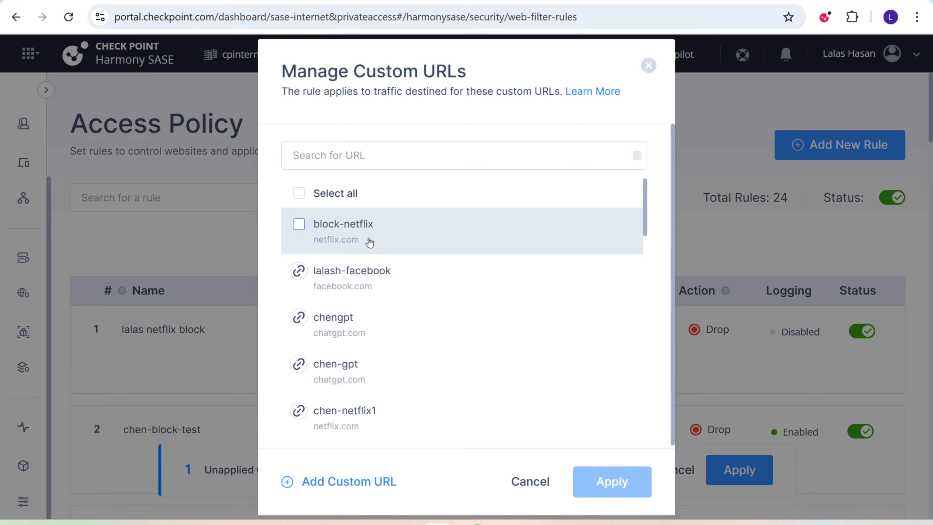
Assign the block-netflix custom URL as the destination of the "lalas netflix block" rule and check the assigned URL.
click(347, 154)
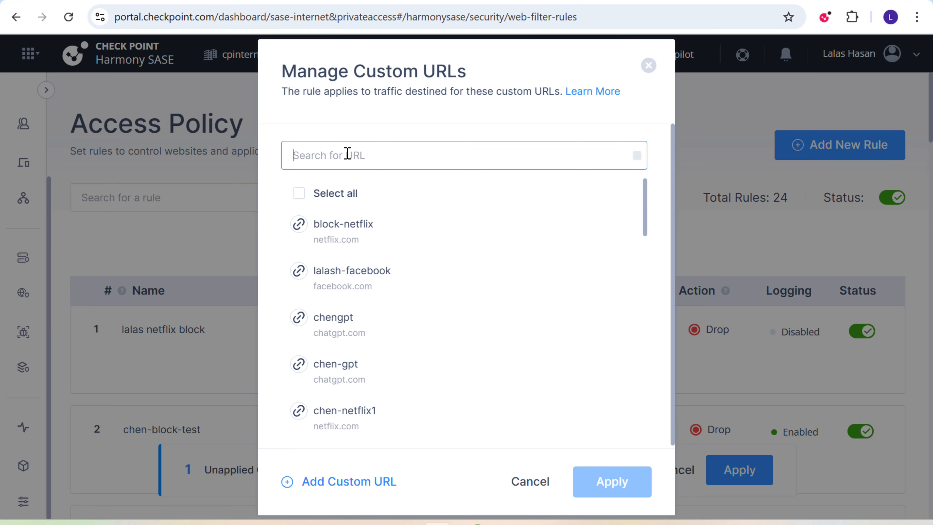
text(blo)
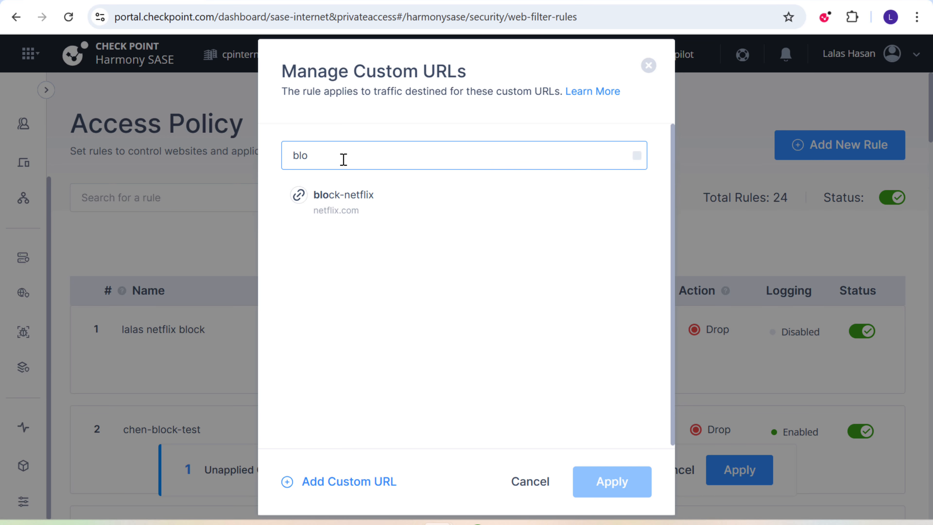
key(BackSpace)
key(BackSpace)
key(BackSpace)
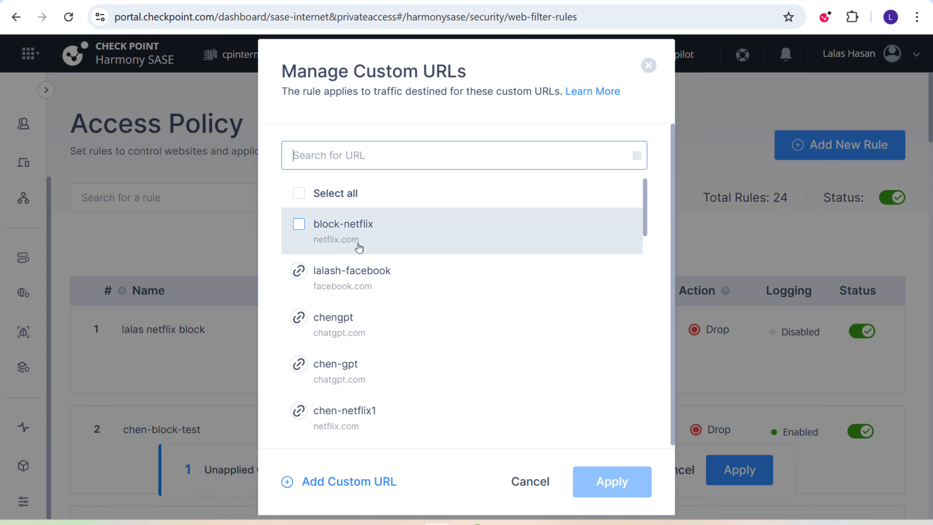
click(376, 243)
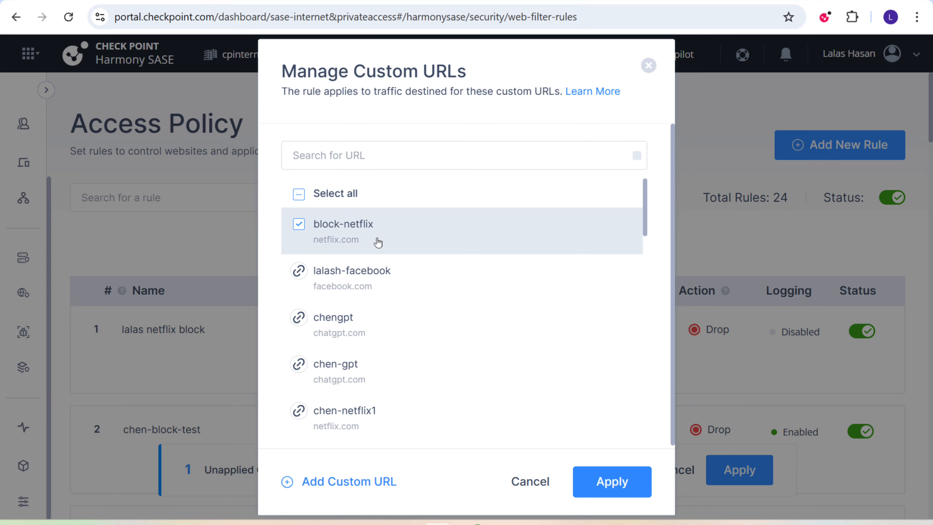
click(605, 482)
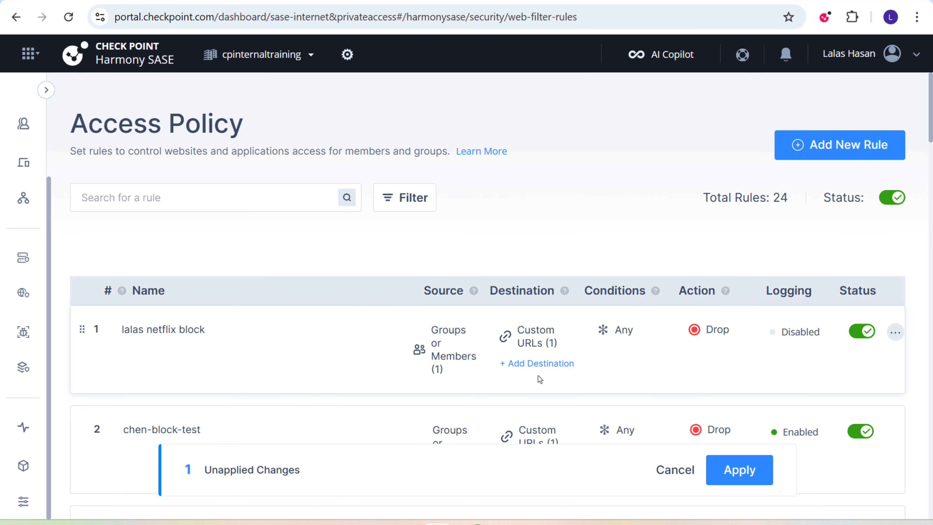
mouse_move(538, 349)
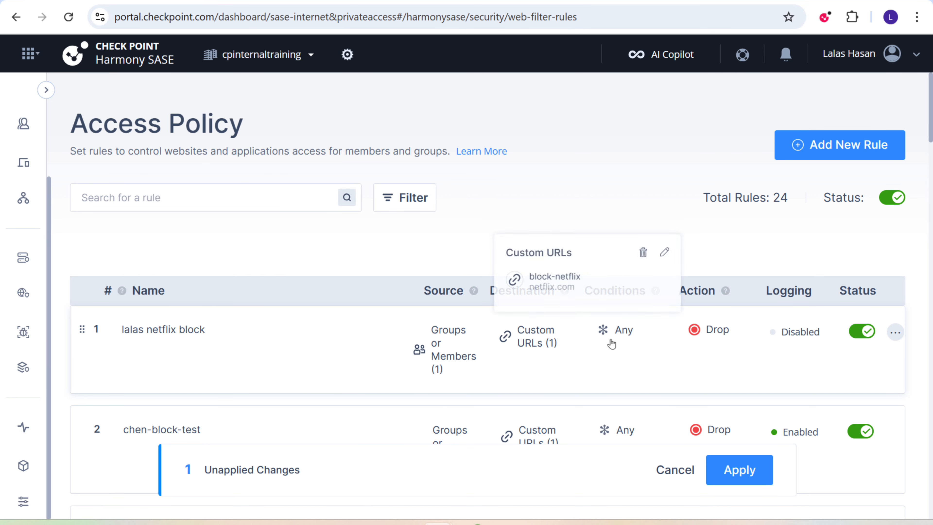
Add a time condition to the Netflix rule for Monday through Friday, 08:00 AM to 05:00 PM.
mouse_move(623, 347)
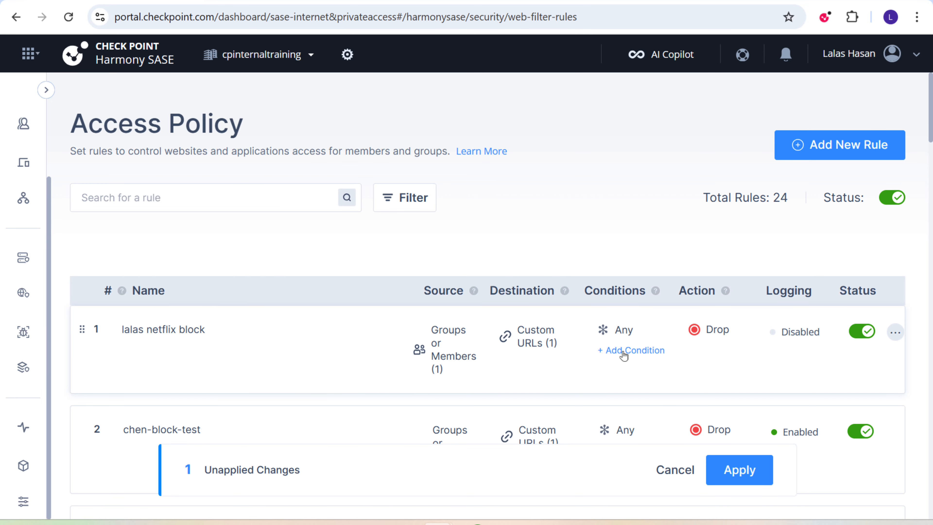
click(624, 350)
click(627, 409)
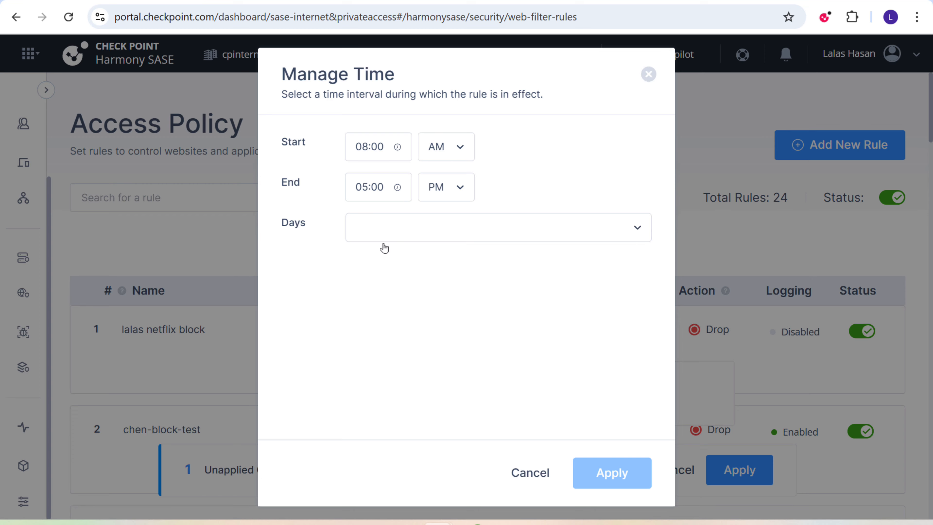
click(385, 234)
click(385, 281)
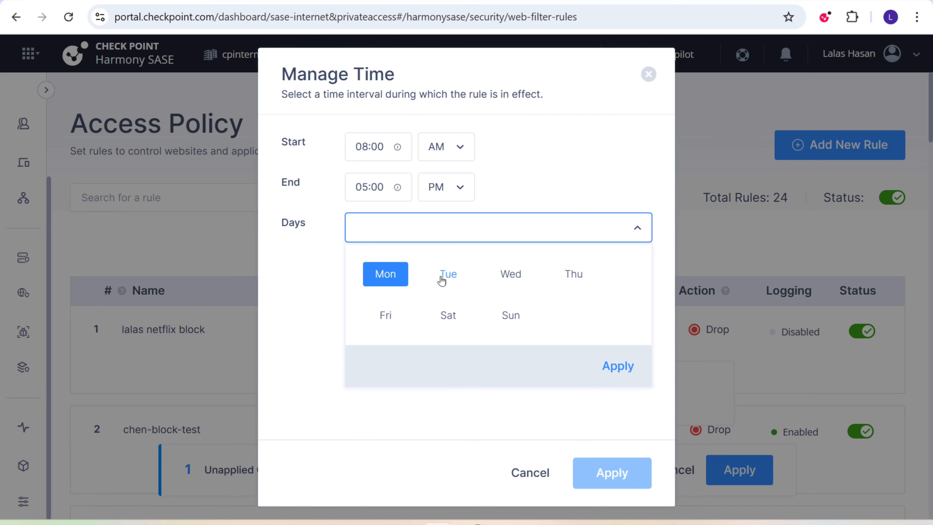
click(442, 279)
click(505, 277)
click(570, 275)
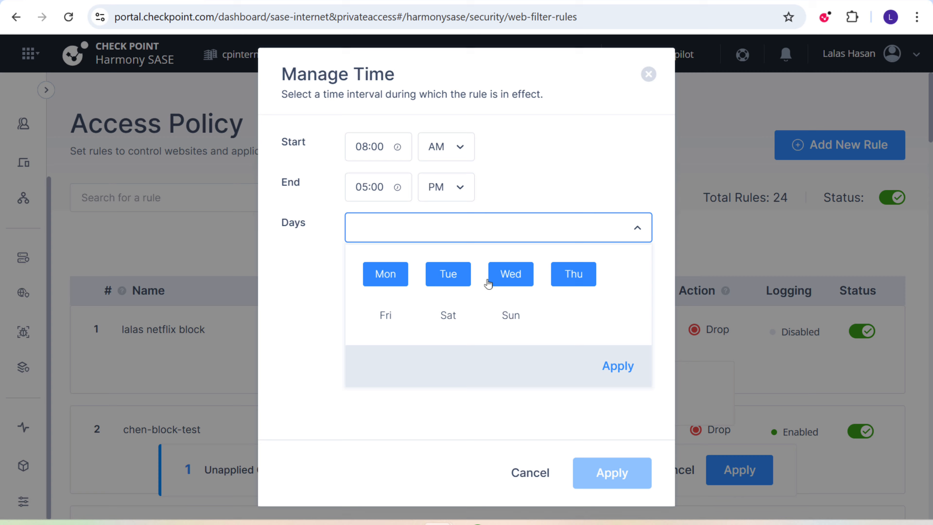
click(384, 327)
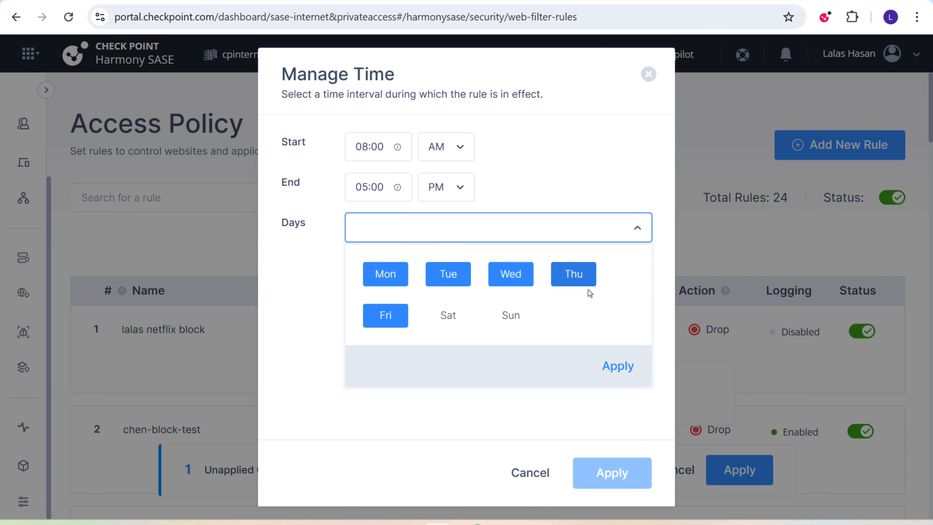
click(618, 374)
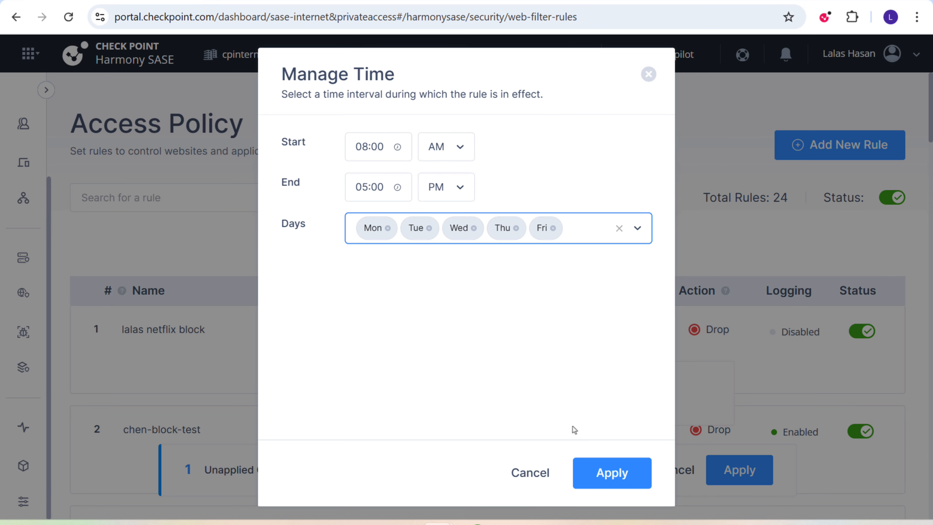
click(611, 477)
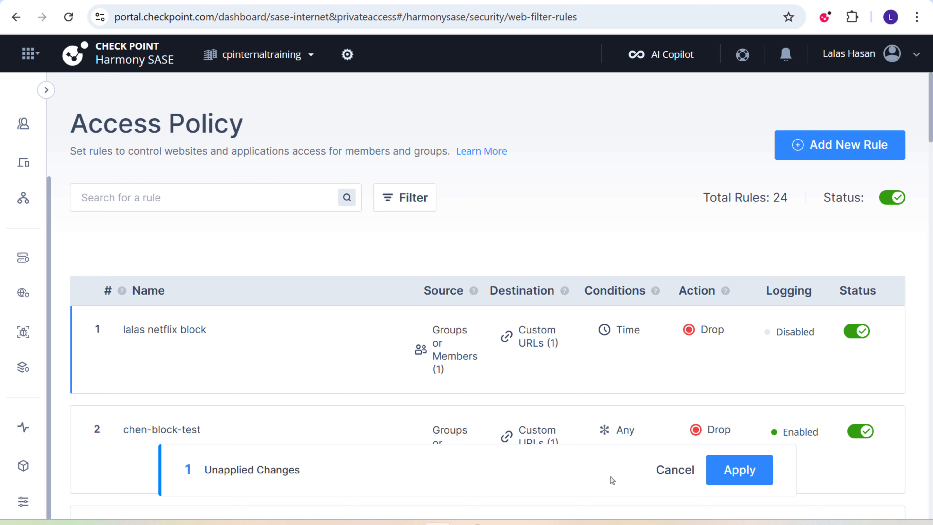
Enable logging for the "lalas netflix block" rule and apply the pending access policy change.
mouse_move(502, 339)
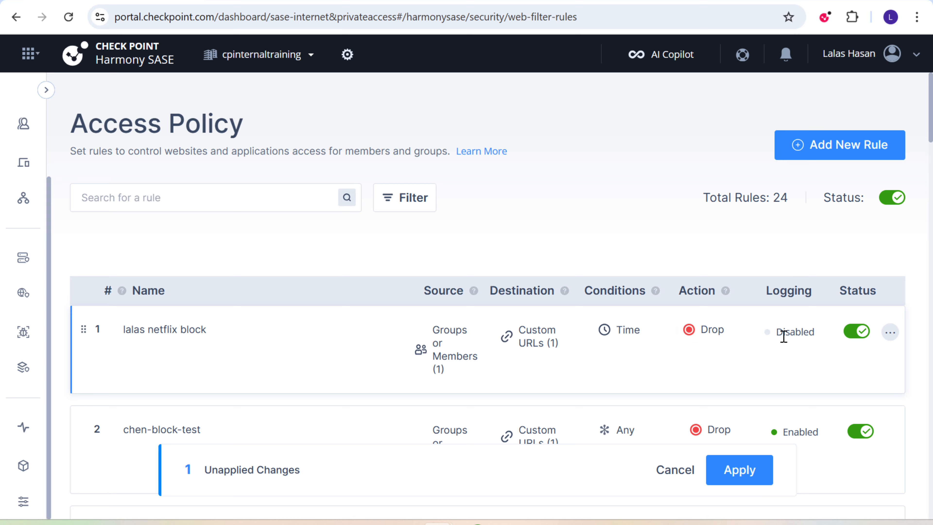
click(893, 337)
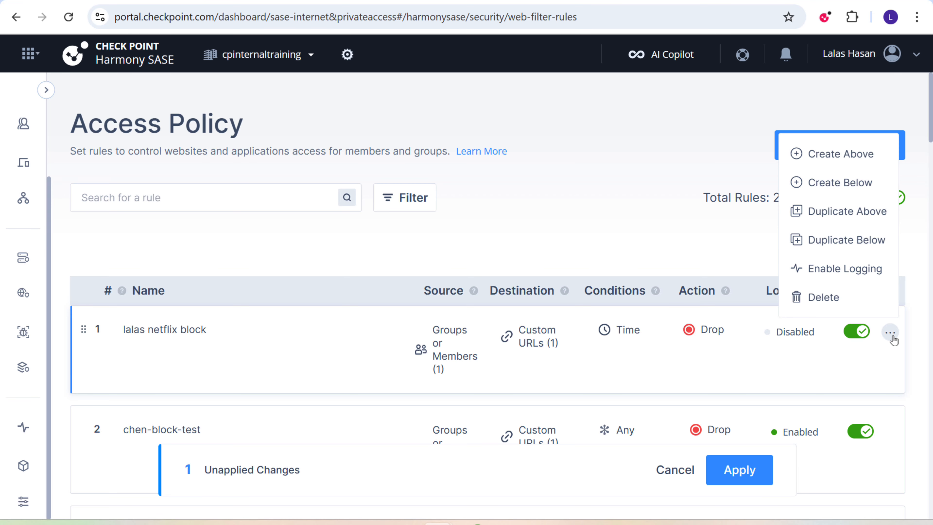
click(862, 270)
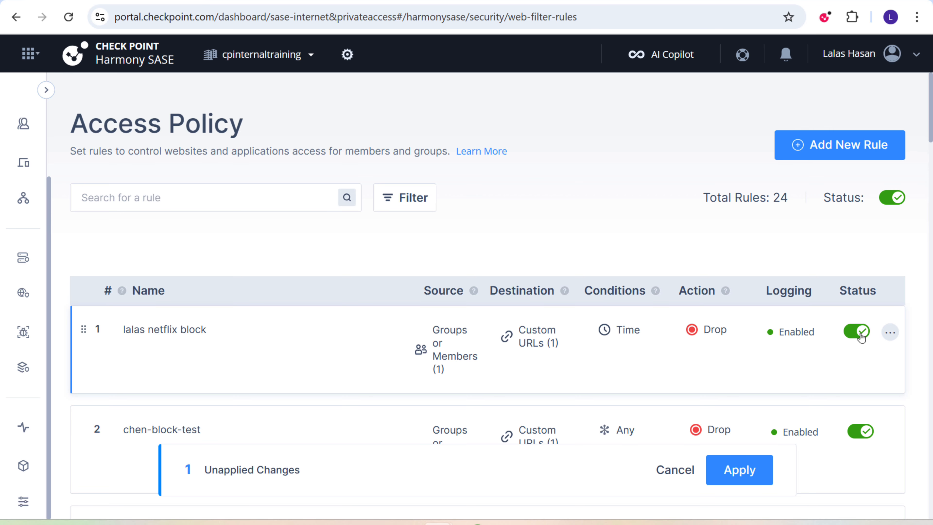
click(739, 472)
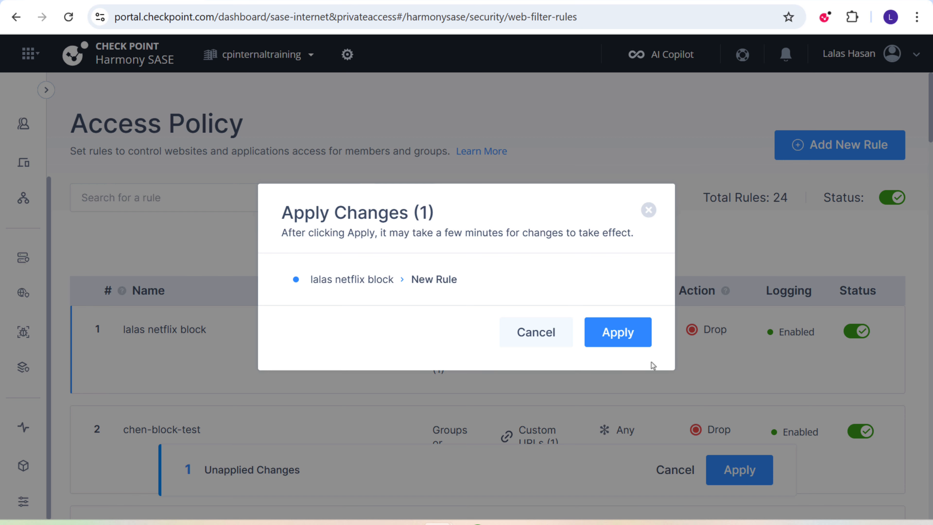
click(628, 340)
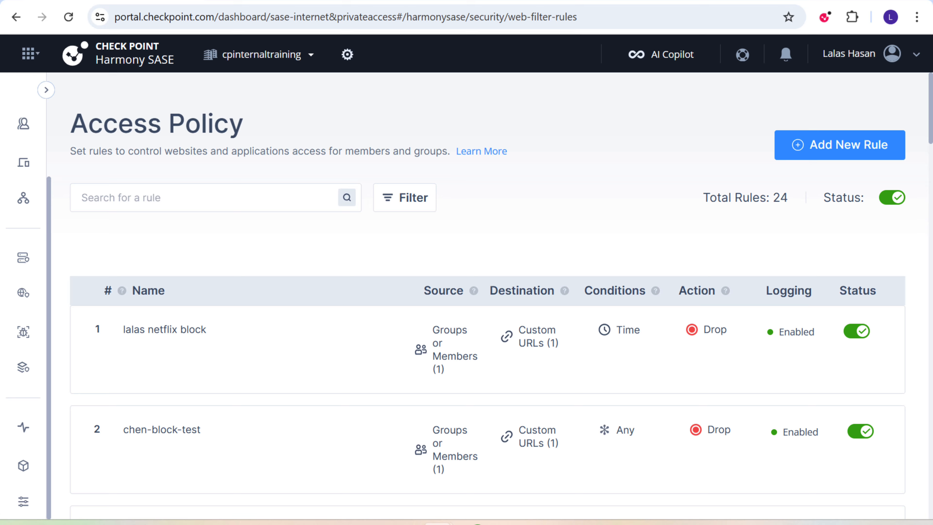
Switch to the windows-sase-client session in MobaXterm and open the Harmony SASE agent to check its connection to lalas-network.
key(alt+Tab)
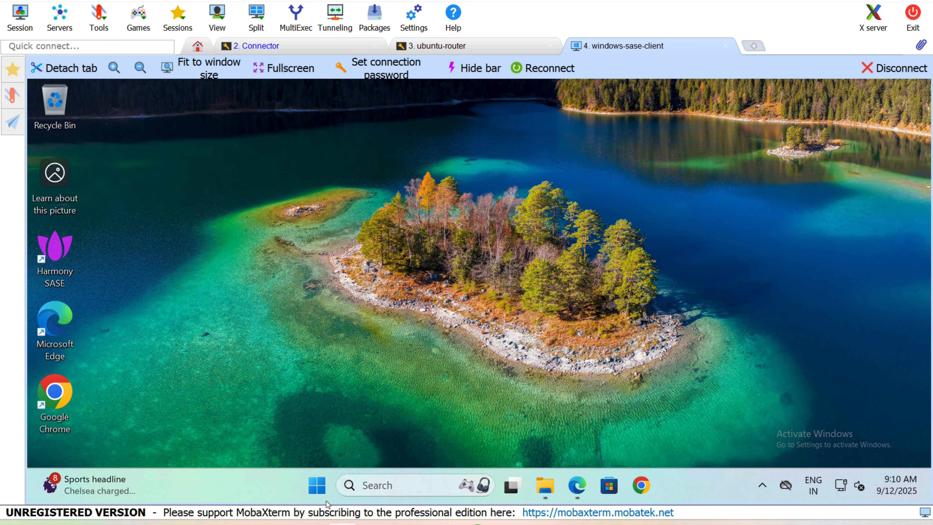
click(56, 263)
click(181, 257)
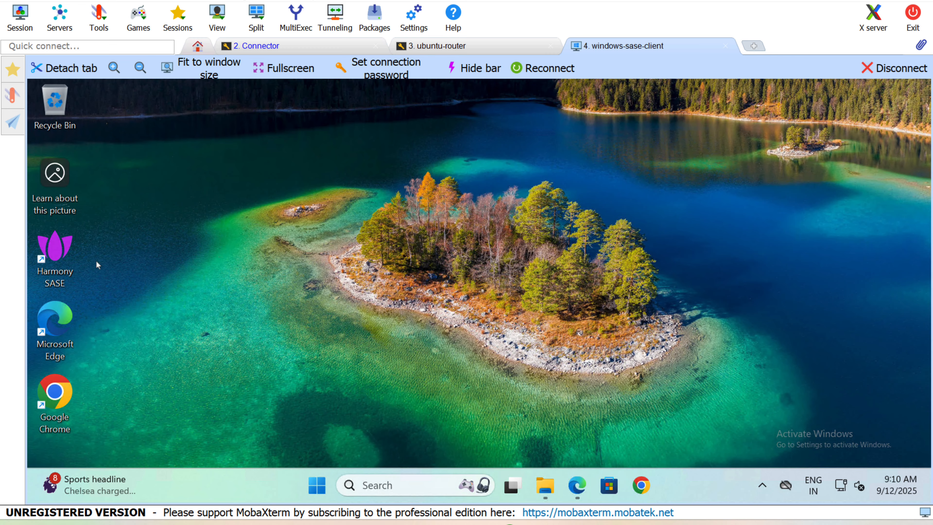
click(63, 257)
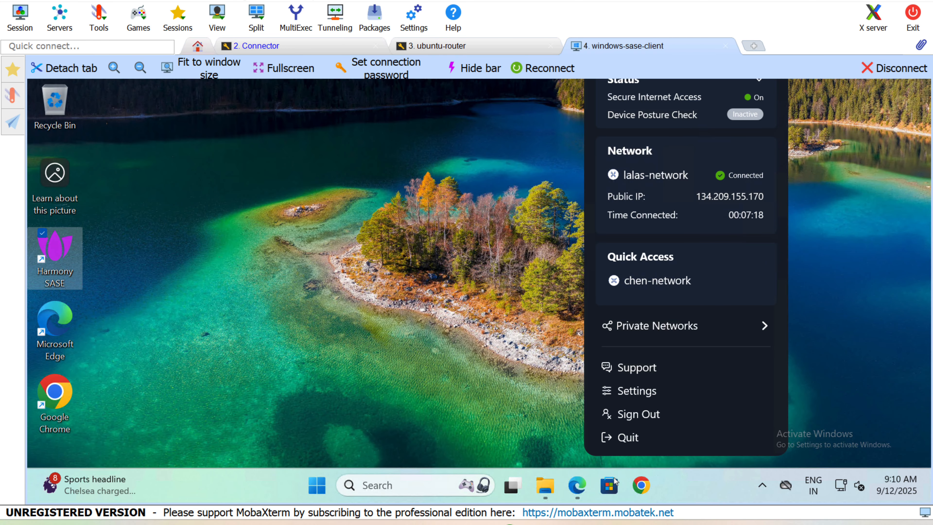
click(641, 489)
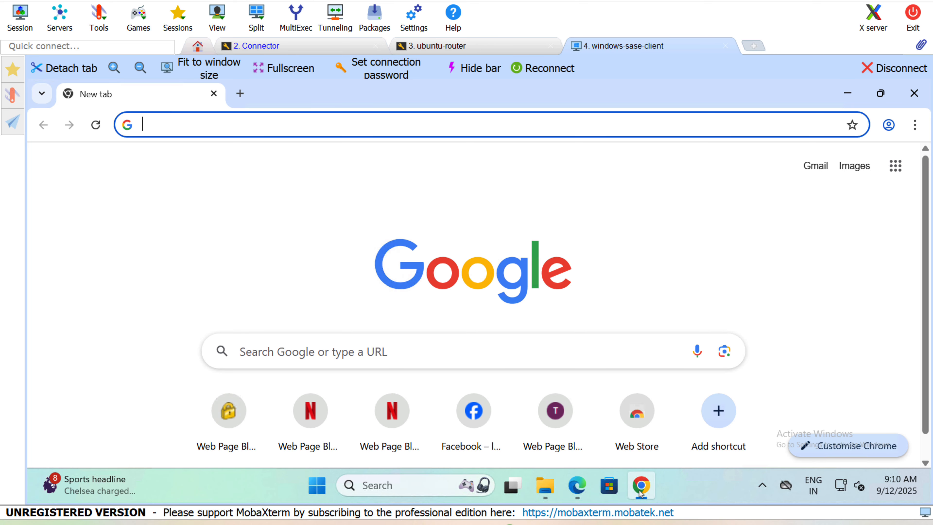
click(484, 128)
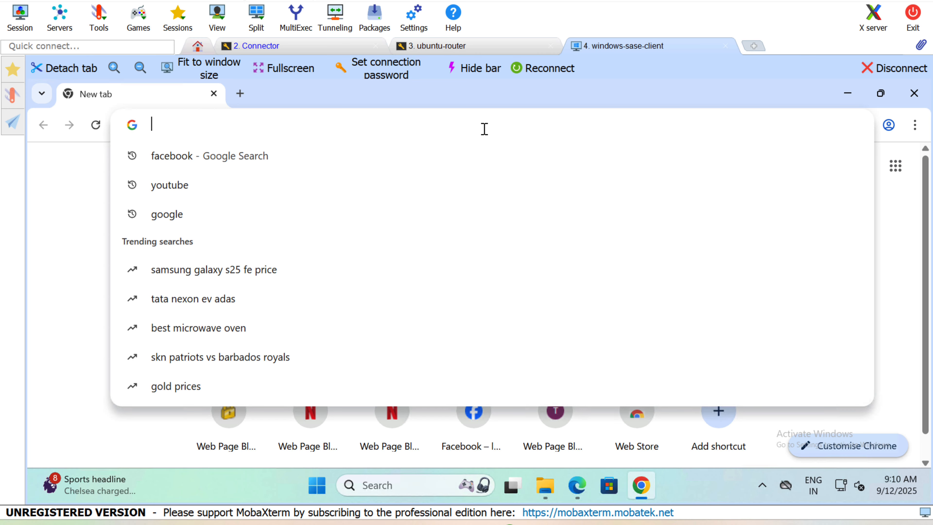
text(www)
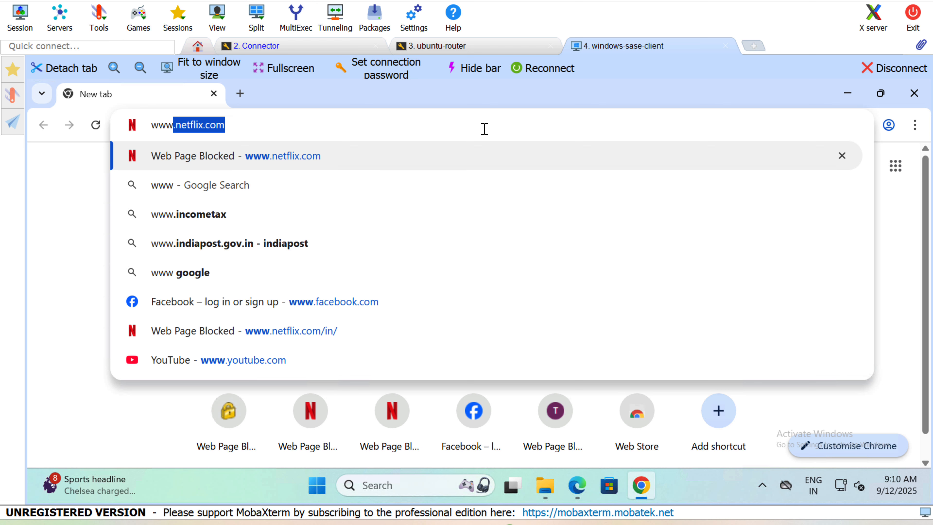
text(.to)
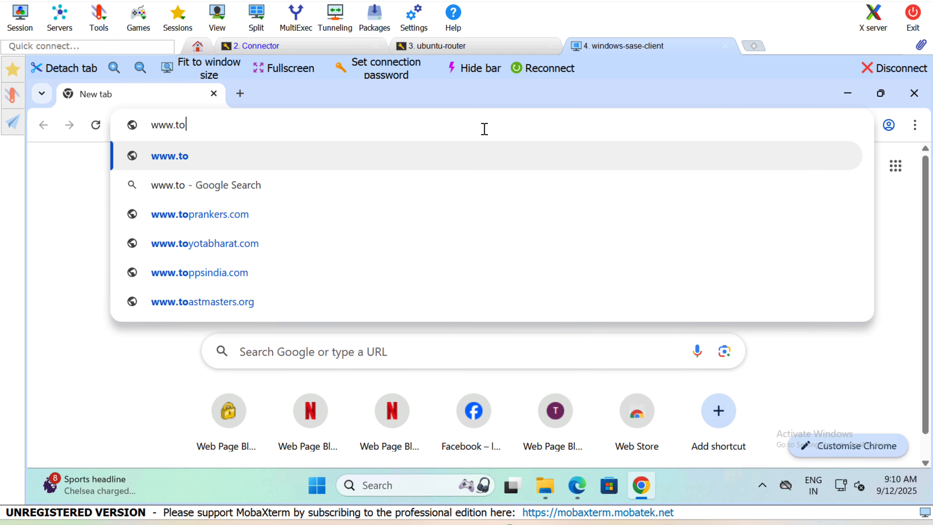
text(rproject)
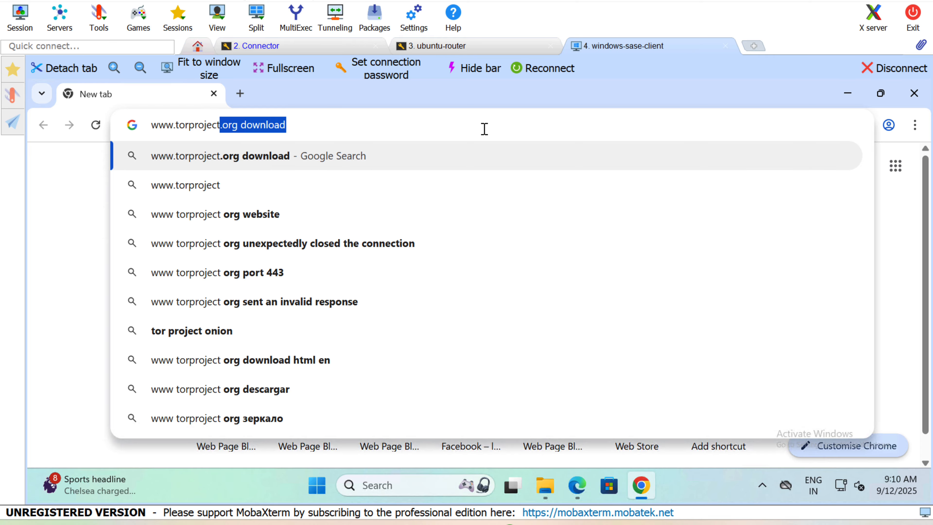
text(.org)
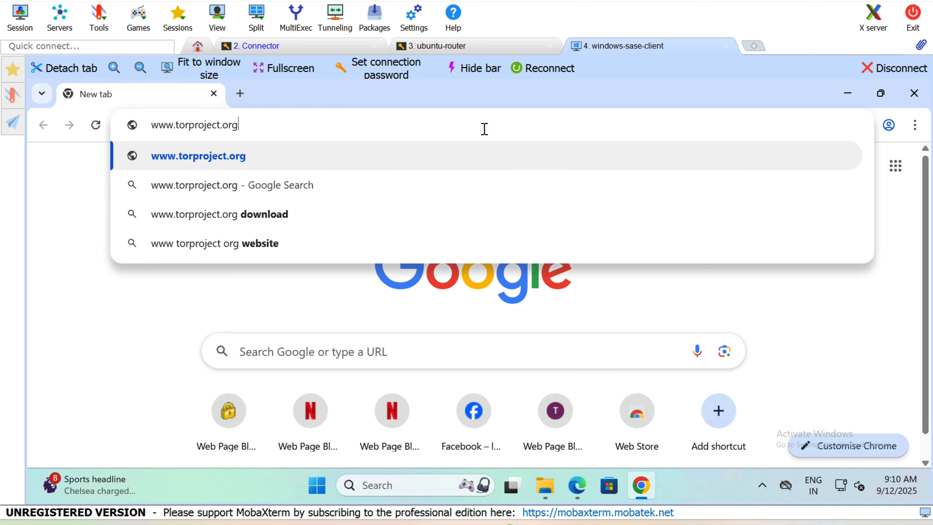
key(Return)
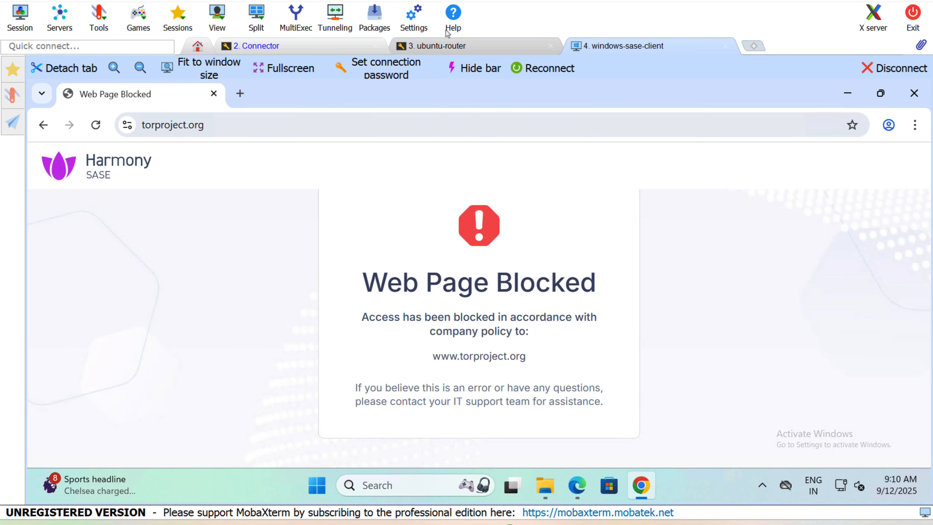
Visit netflix.com in a new browser tab to test the Netflix block rule.
click(240, 93)
click(231, 125)
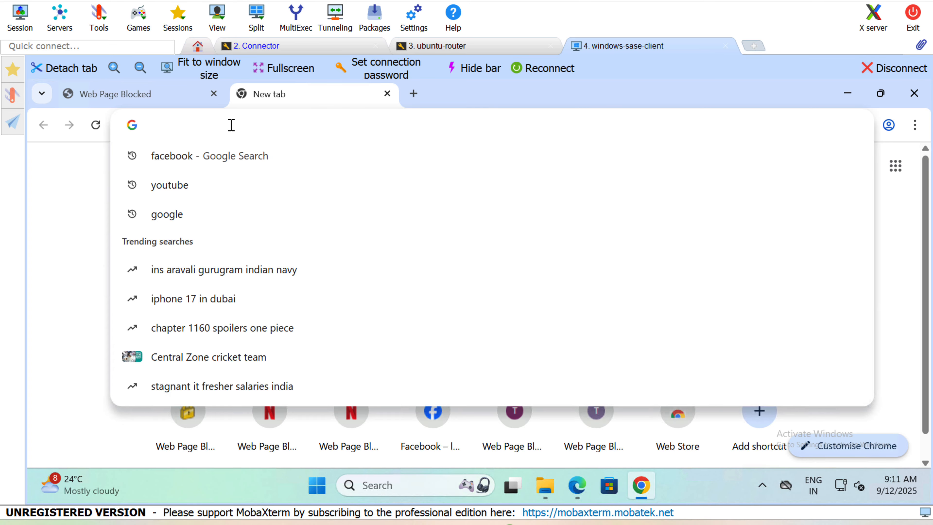
text(netf)
key(Return)
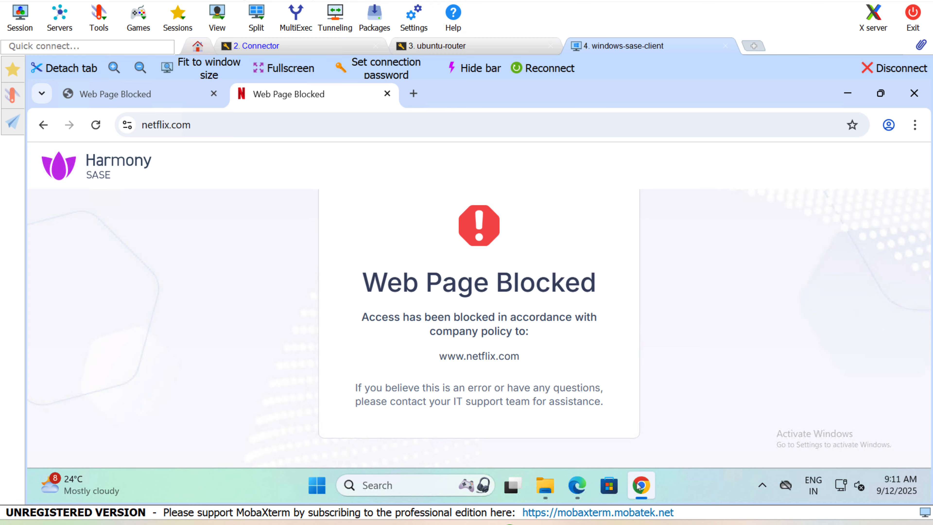
Switch to the Check Point Infinity Portal window in Chrome and open the Web Activity log of Harmony SASE.
mouse_move(438, 524)
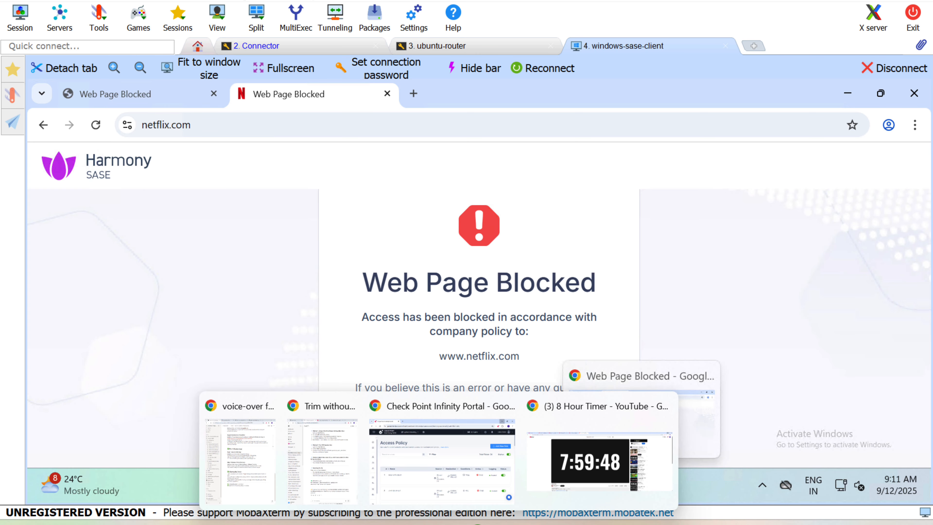
click(464, 474)
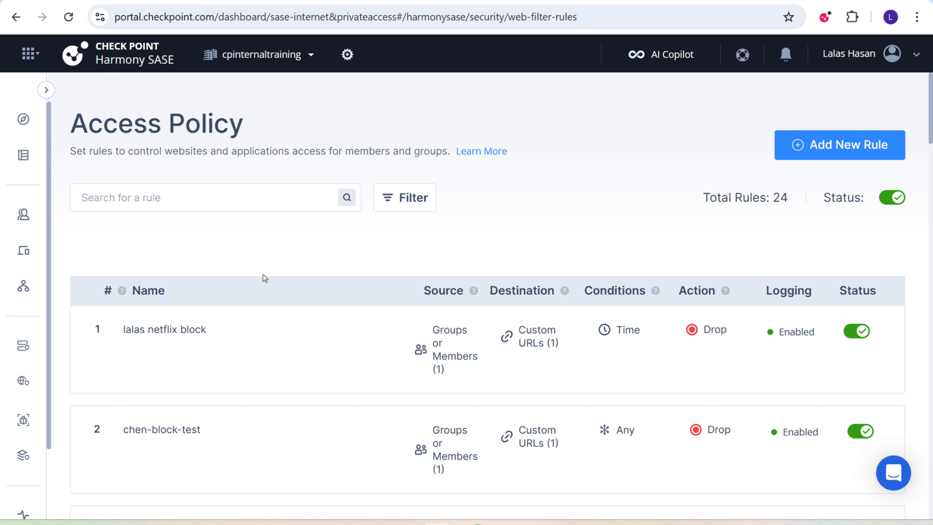
mouse_move(22, 248)
scroll(34, 293, down, 4)
scroll(35, 298, down, 1)
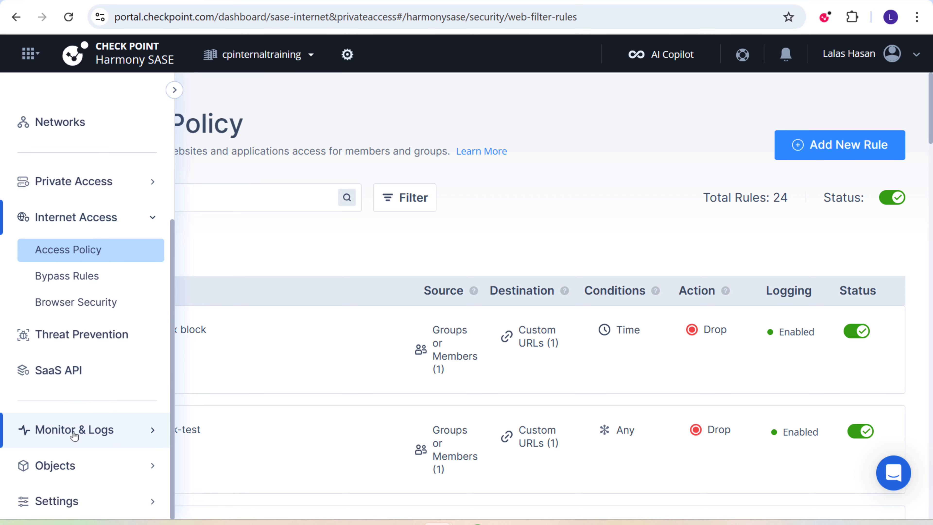
click(133, 438)
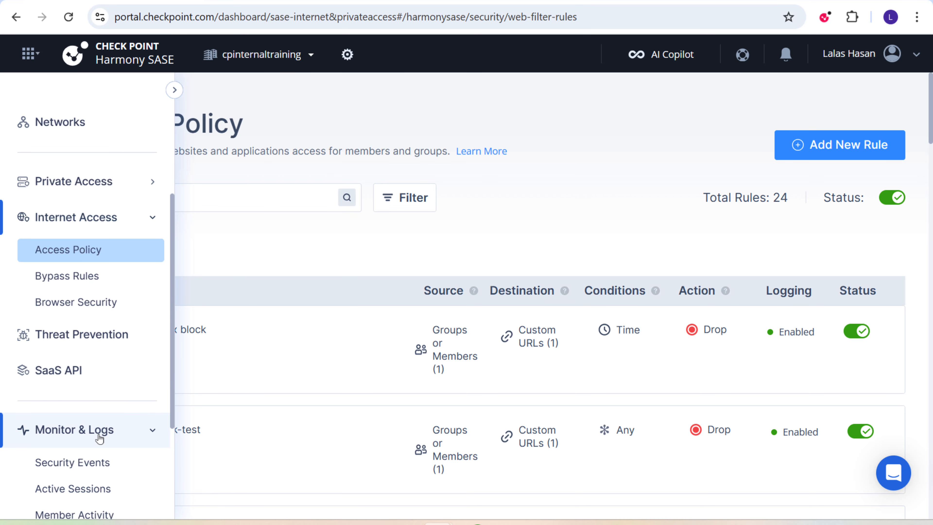
scroll(98, 434, down, 4)
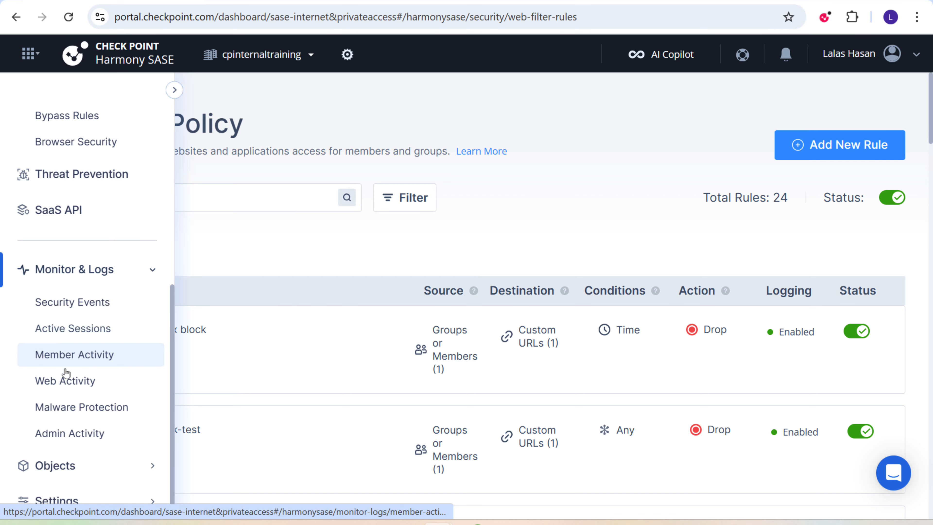
click(62, 383)
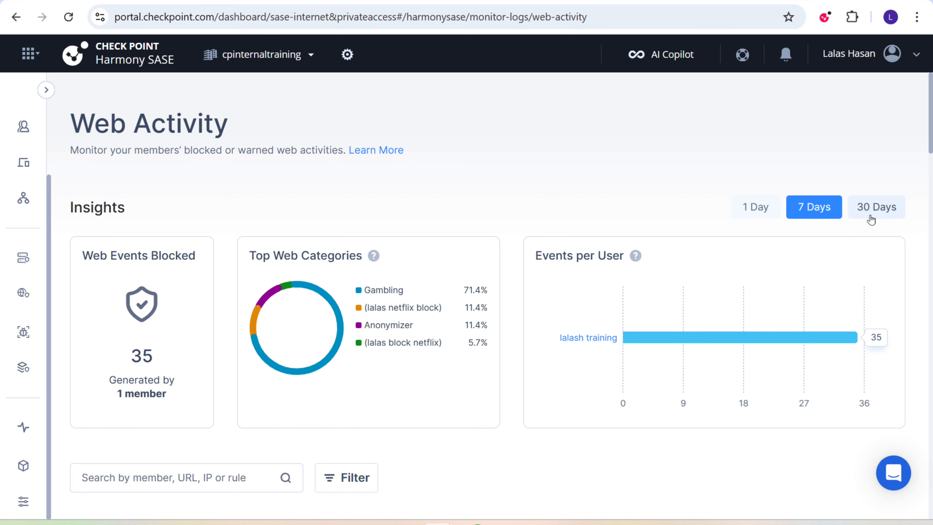
Limit the web activity insights to 1 day and review the logged web events with their actions, categories and access rules.
click(756, 215)
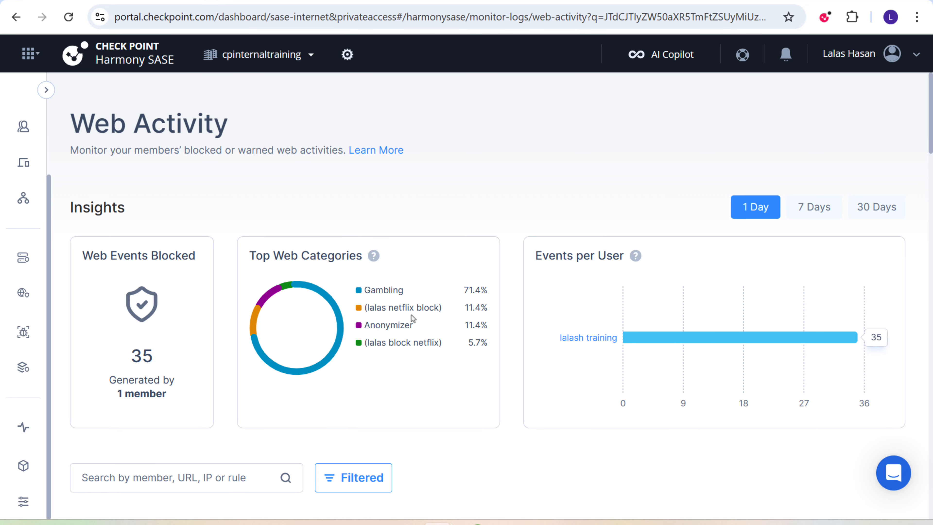
scroll(440, 296, down, 6)
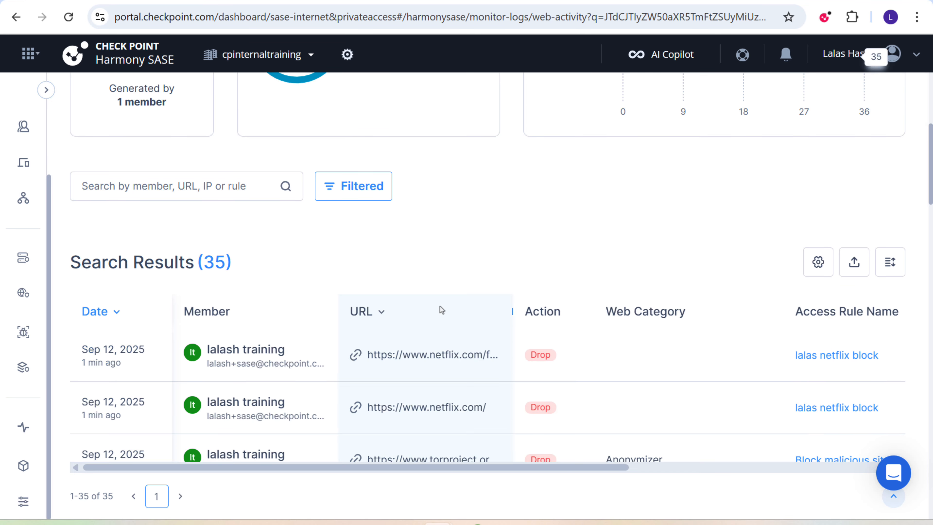
scroll(440, 309, down, 3)
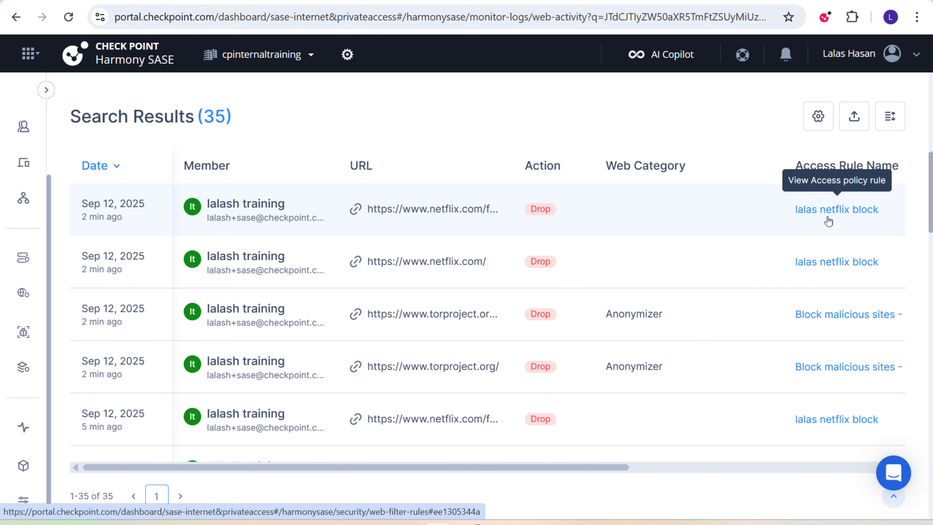
scroll(826, 217, down, 8)
scroll(821, 224, up, 12)
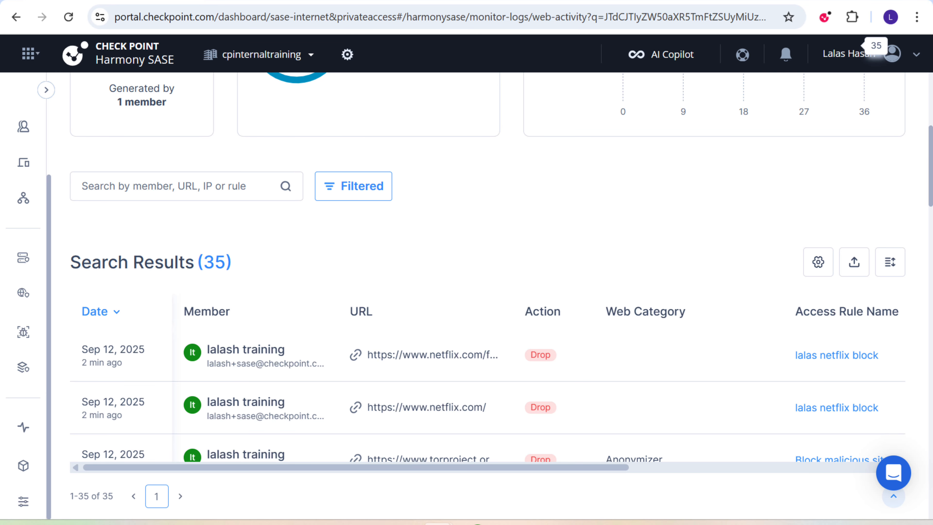
Open the Malware Protection log and review its insights for blocked incidents, malware types and users.
mouse_move(34, 364)
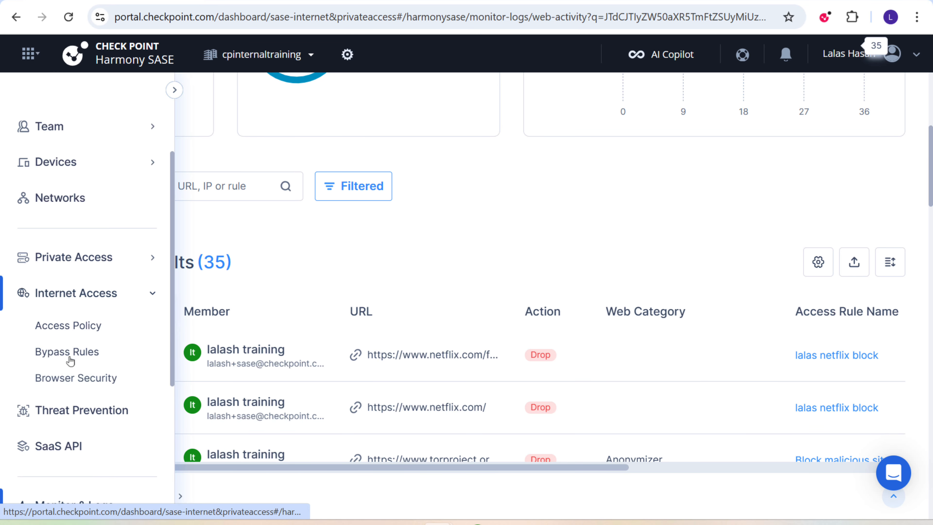
scroll(70, 362, down, 6)
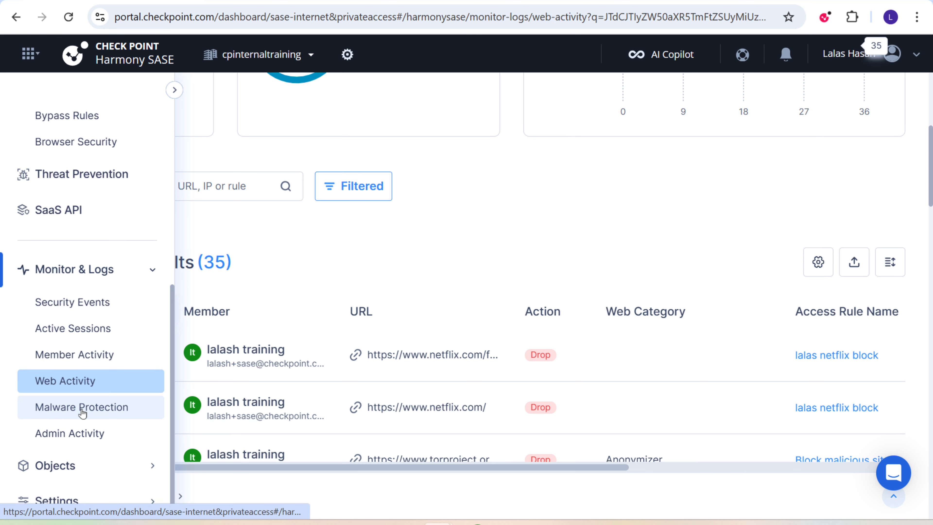
click(83, 413)
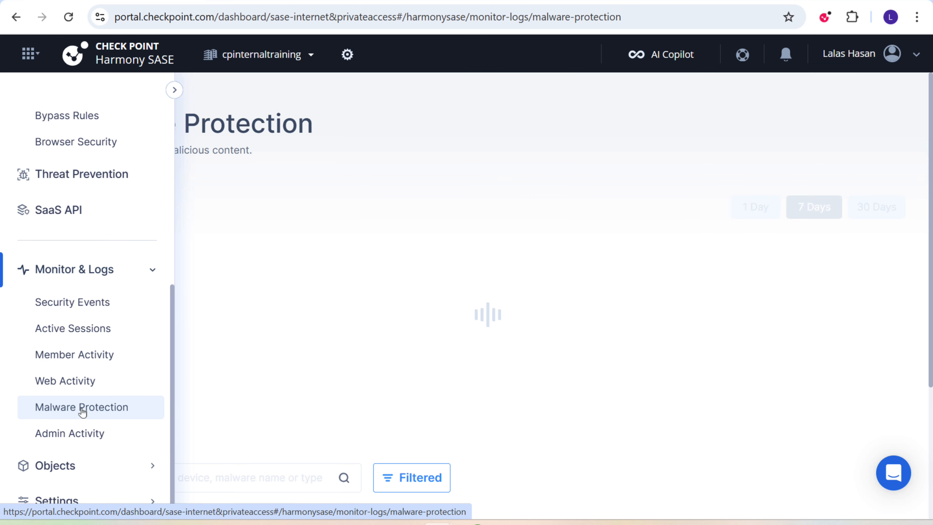
scroll(361, 396, down, 6)
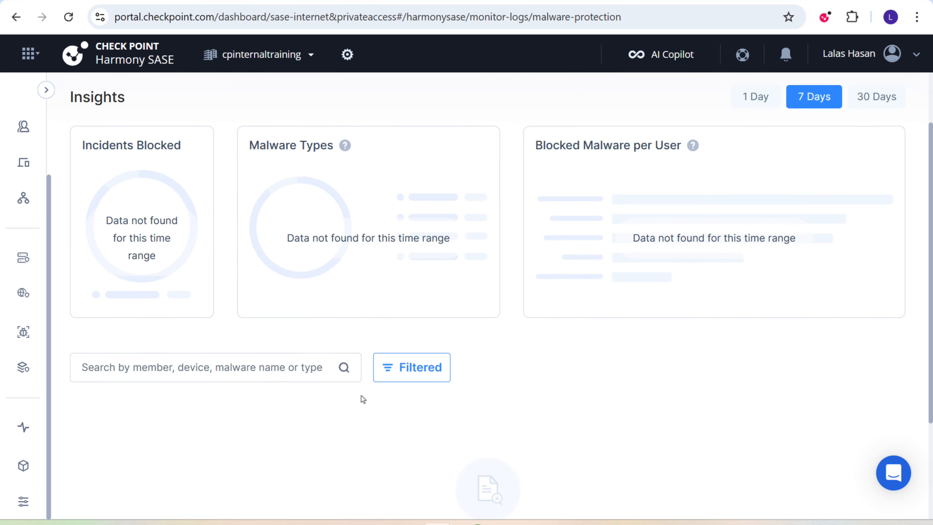
scroll(361, 396, up, 6)
Open the Active Sessions monitor and review the connected member's device, connection type, duration and session origin.
mouse_move(17, 366)
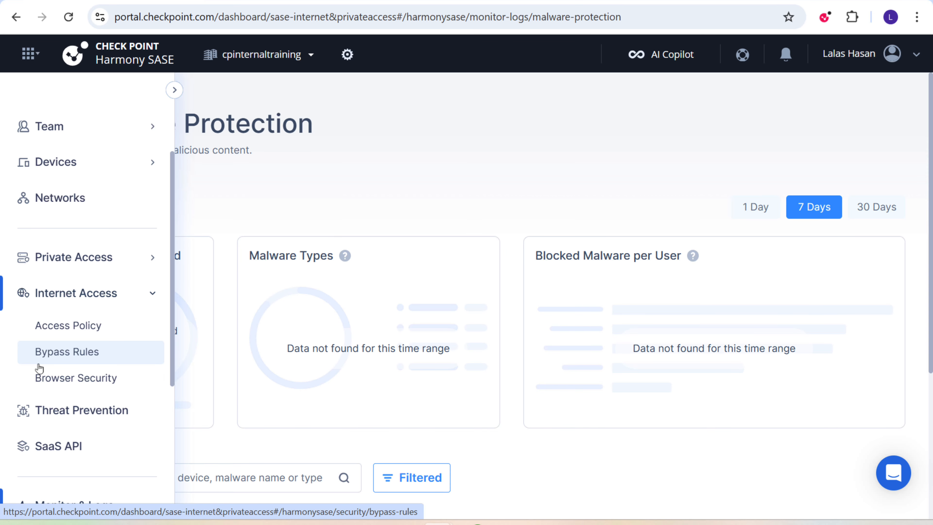
scroll(36, 362, down, 6)
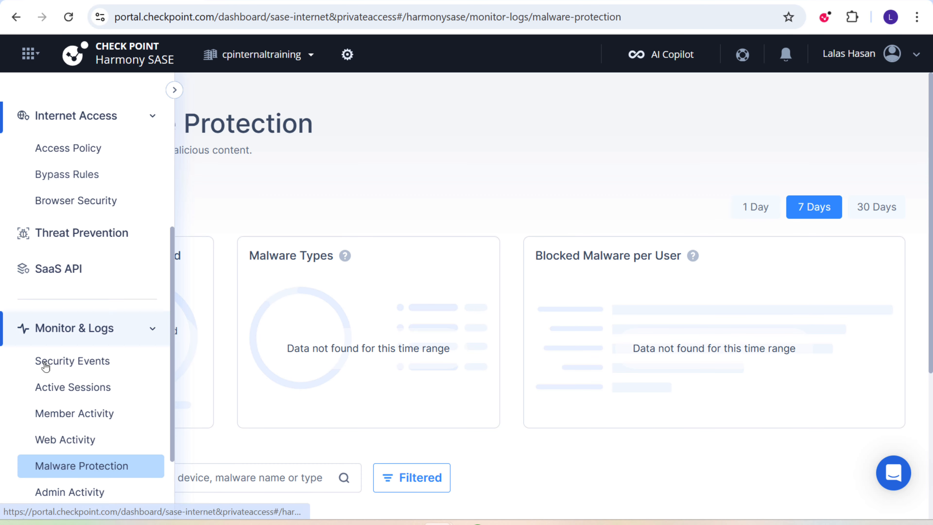
click(56, 335)
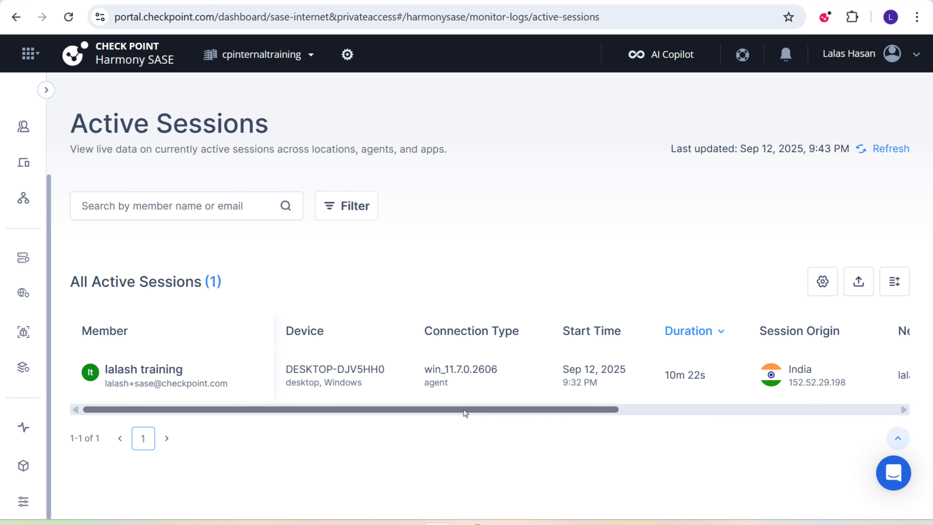
drag(464, 410, 356, 415)
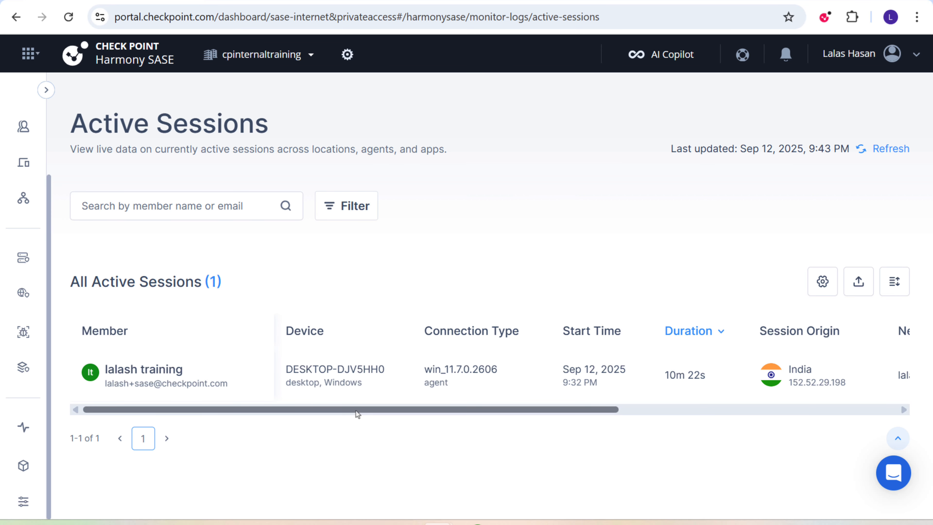